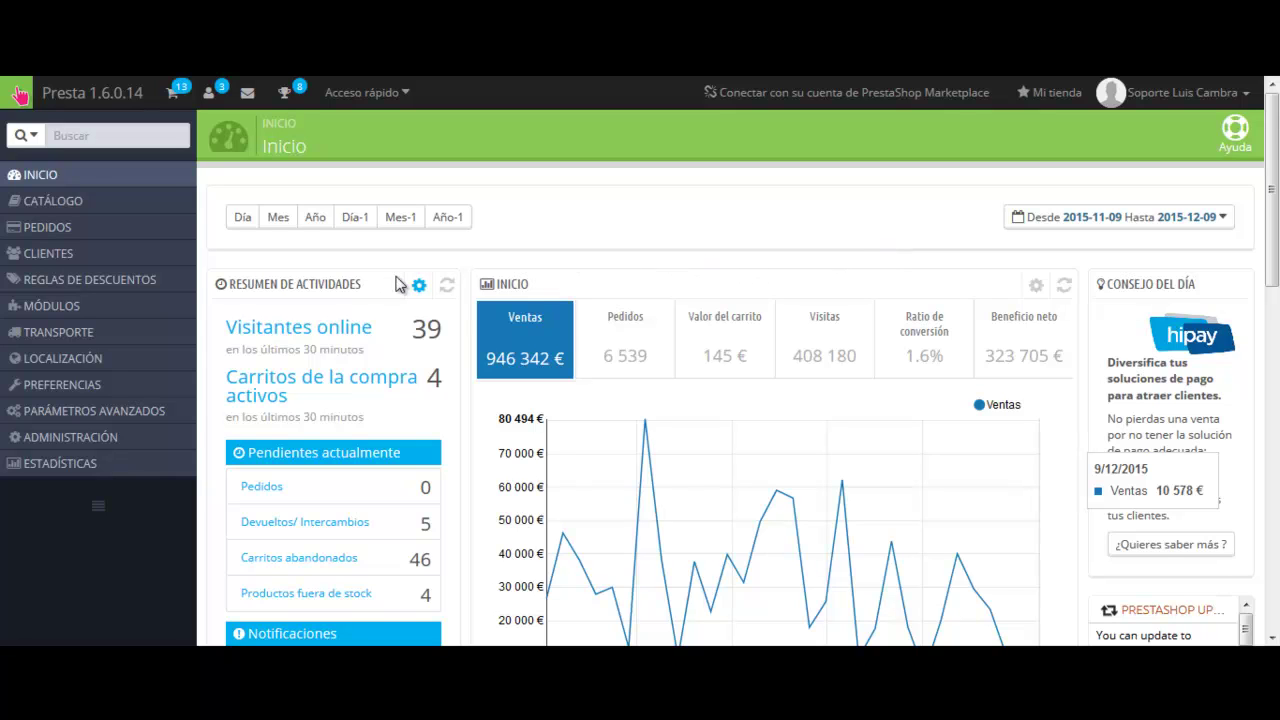
Search the installed modules for 'transfe' and open the Transferencia bancaria module's configuration.
mouse_move(115, 314)
click(260, 308)
scroll(778, 195, down, 10)
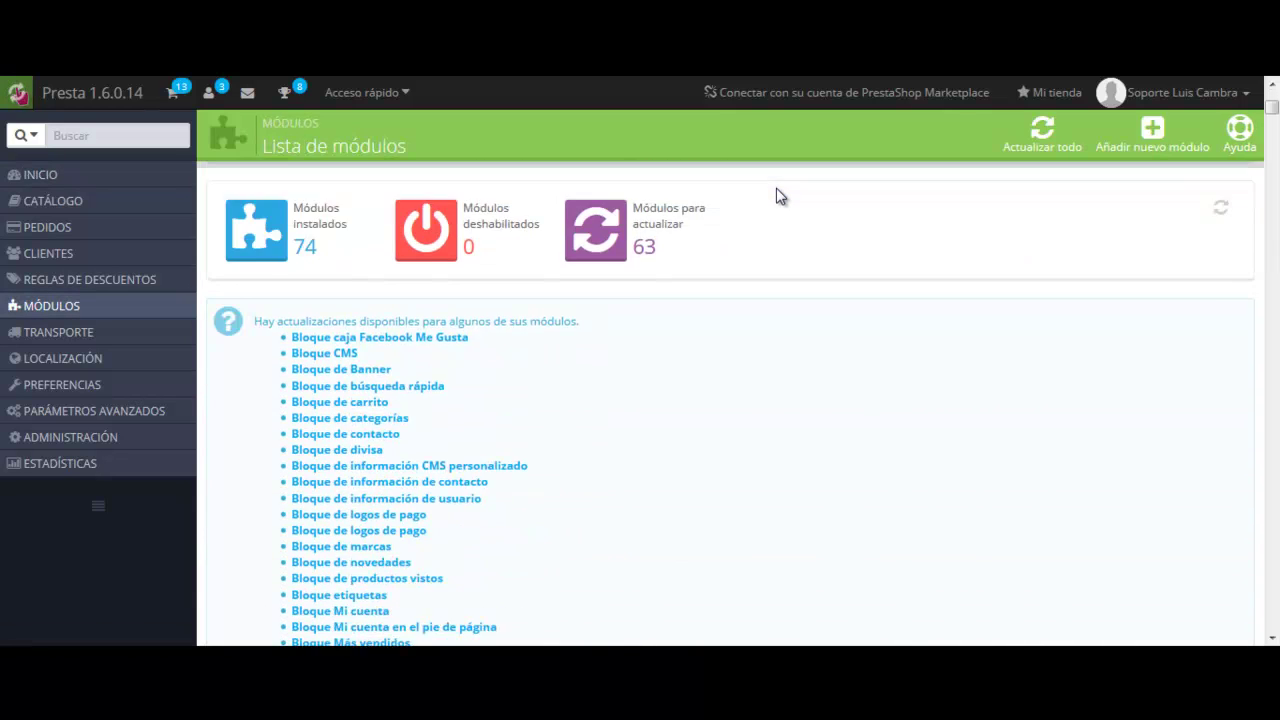
scroll(778, 195, down, 5)
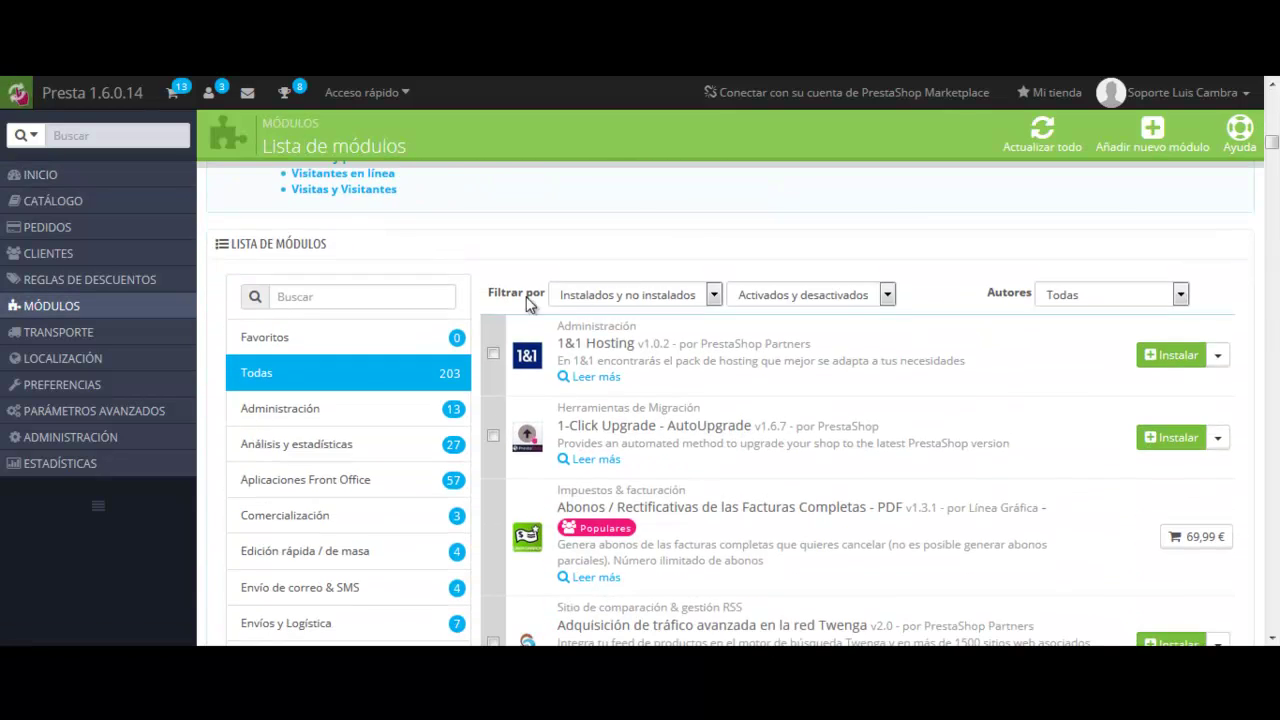
click(380, 300)
text(transfe)
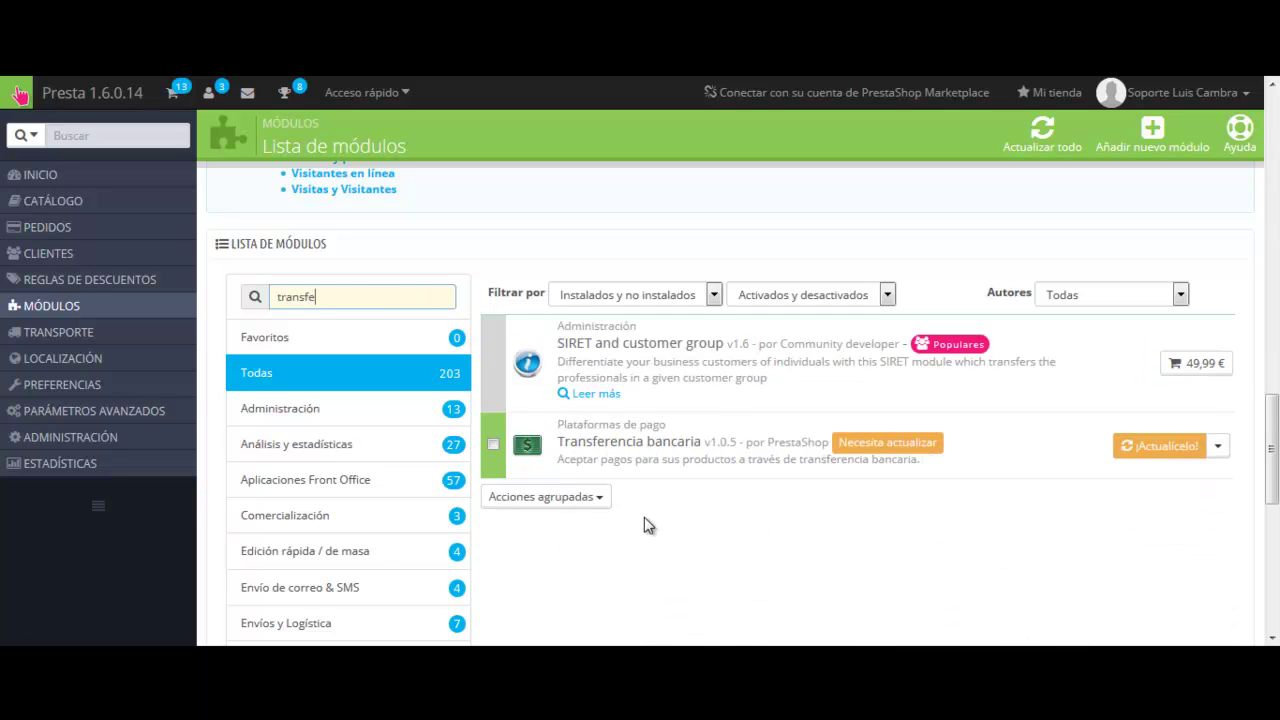
click(1218, 445)
click(1145, 483)
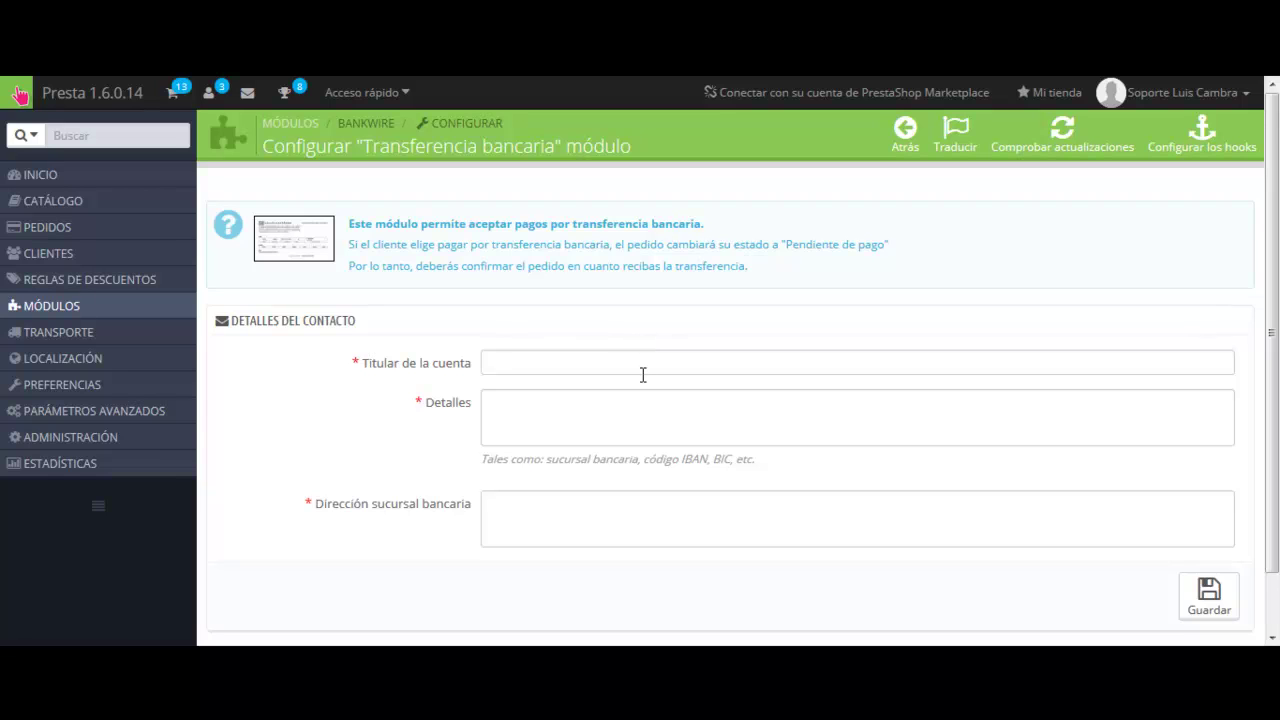
Enter the account holder's name in Titular de la cuenta and copy the four bank-detail lines from Notepad++.
click(642, 370)
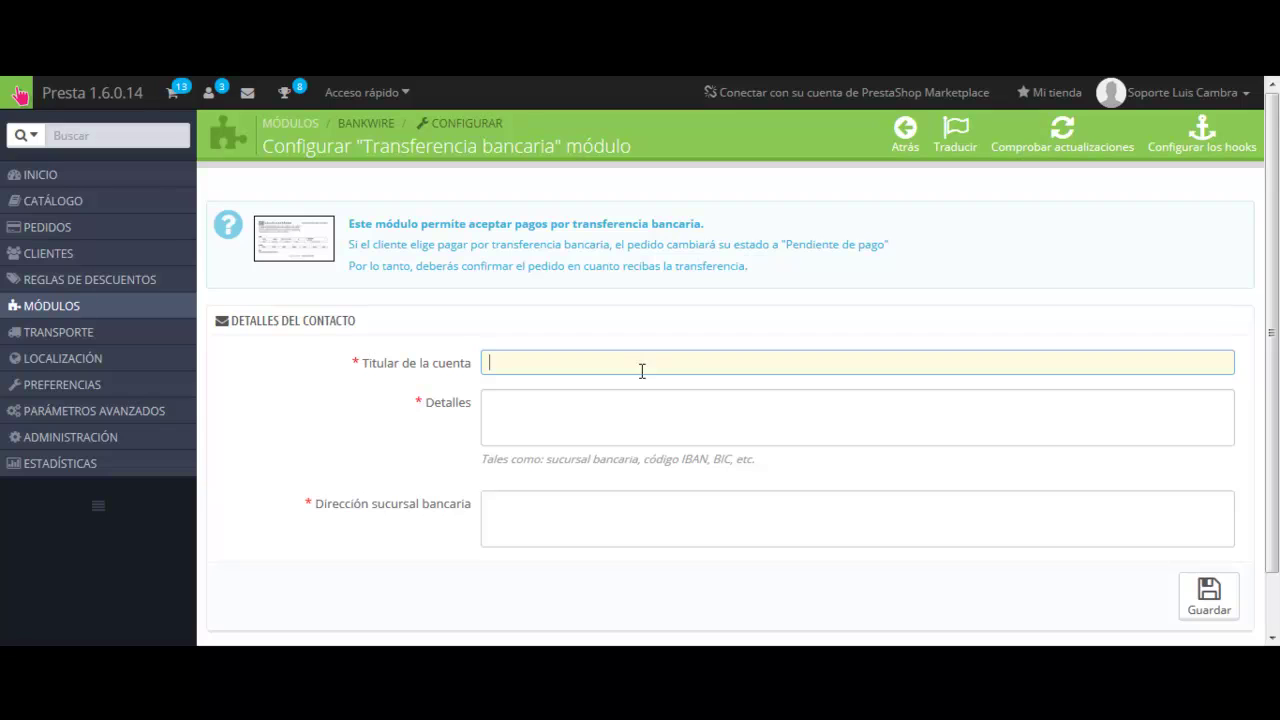
click(622, 404)
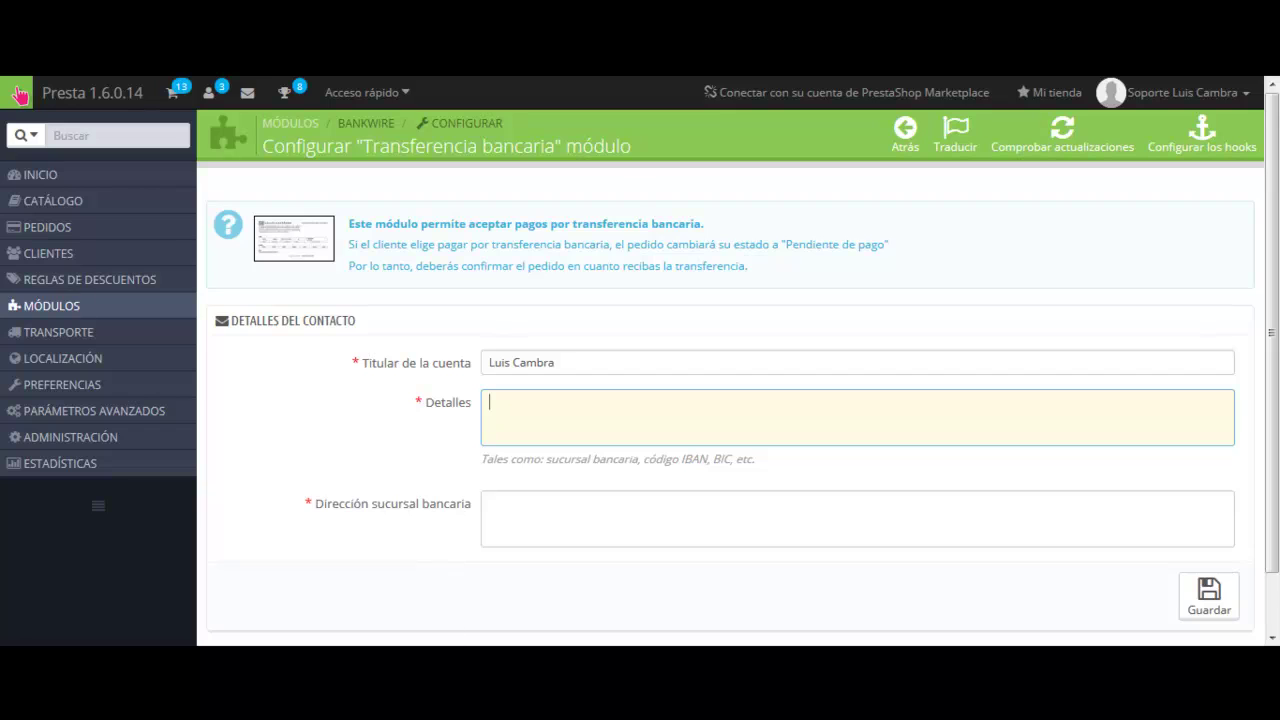
key(alt+Tab)
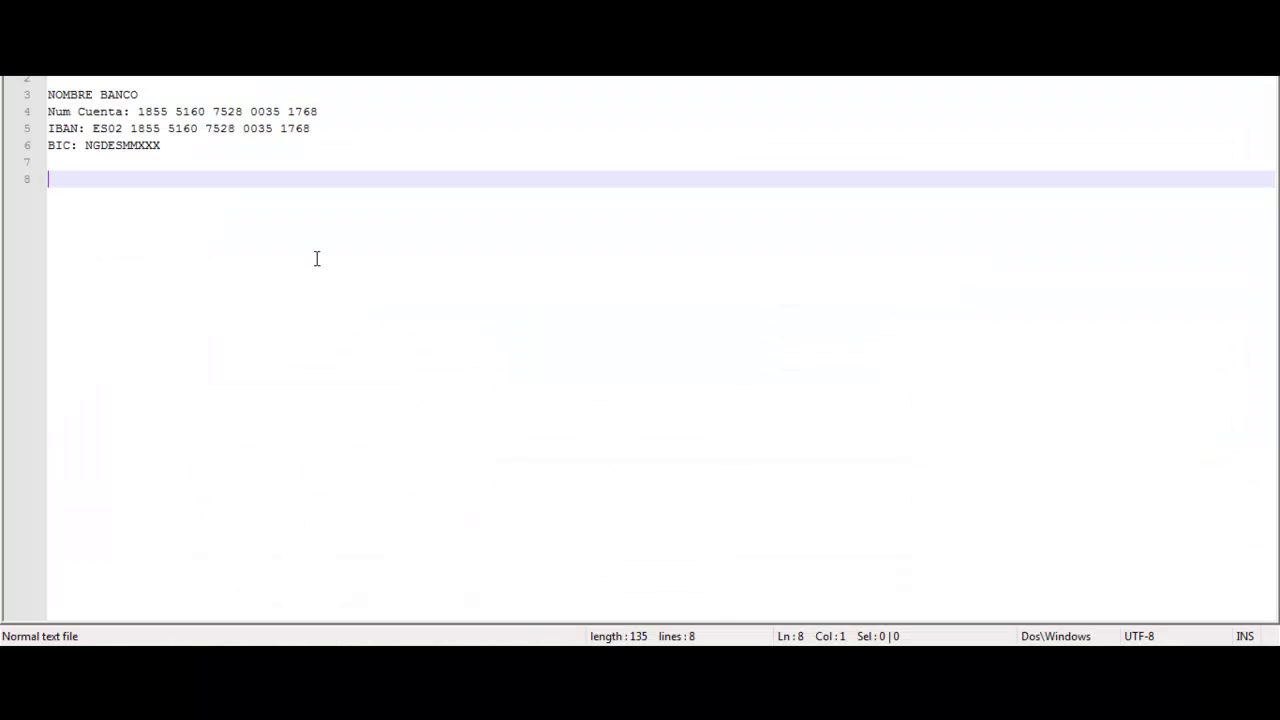
drag(181, 146, 12, 114)
key(ctrl+c)
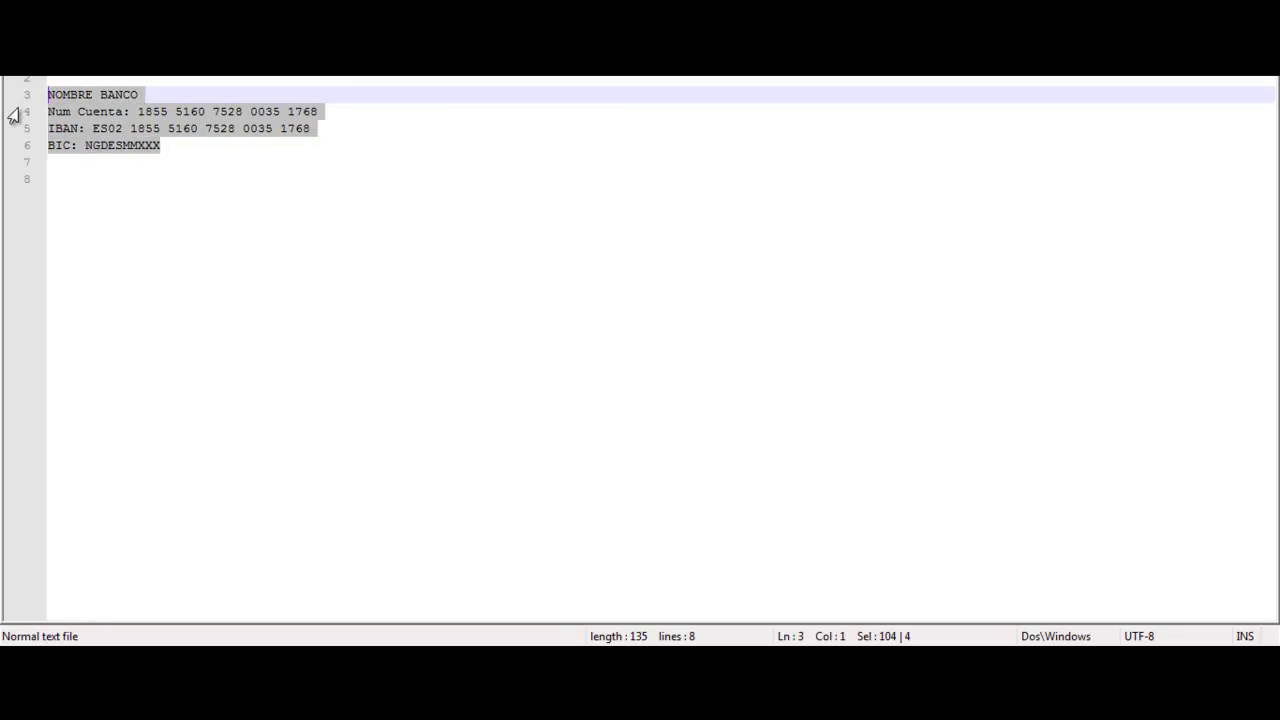
key(alt+Tab)
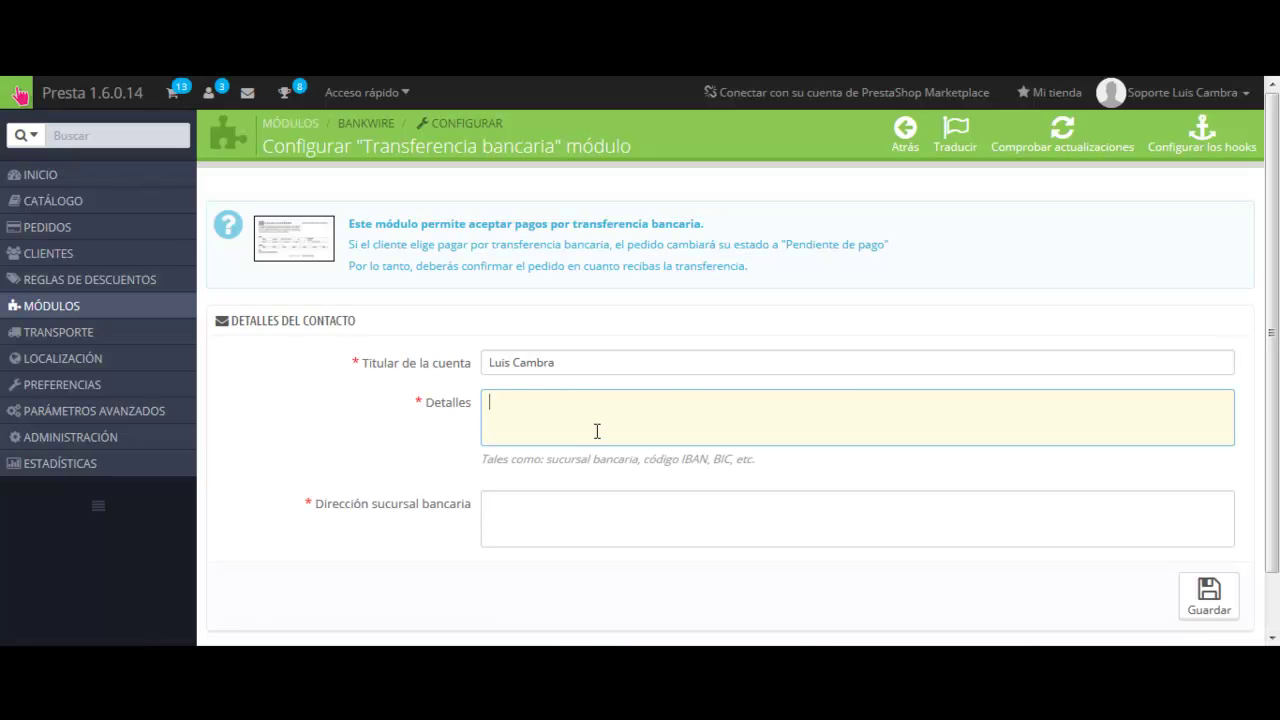
Paste the bank details into Detalles and replace the placeholder bank name with LA CAIXA.
key(ctrl+v)
triple_click(584, 401)
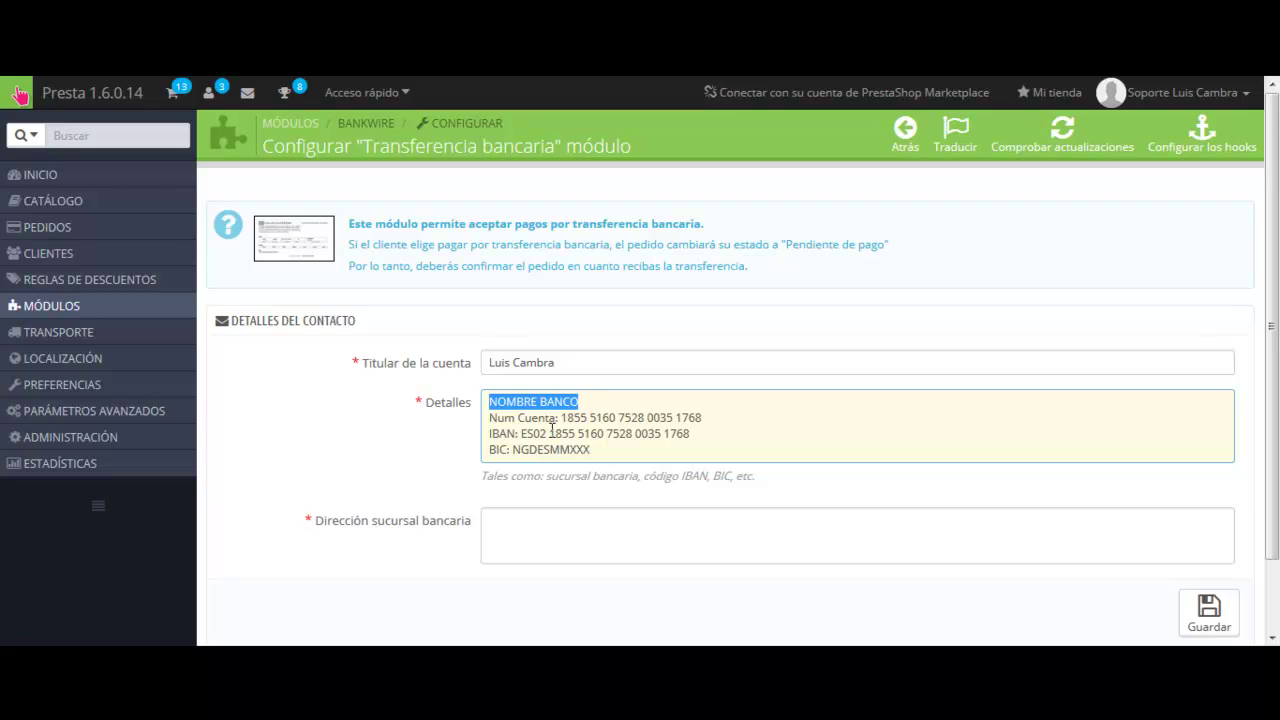
text(SABADELL)
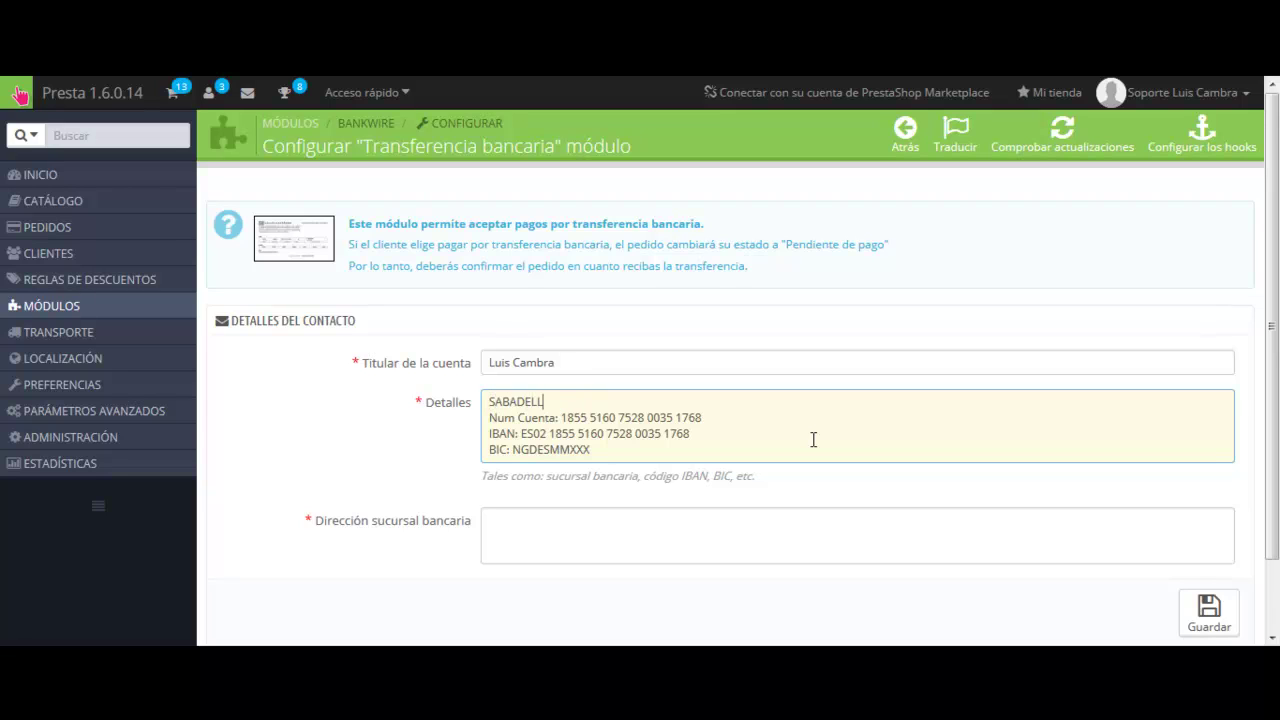
key(shift+Home)
text(LA CAIXA)
key(Home)
text(ING)
key(shift+Home)
key(BackSpace)
Review the pasted account number, IBAN and BIC lines, then go to the branch address field.
drag(562, 417, 722, 417)
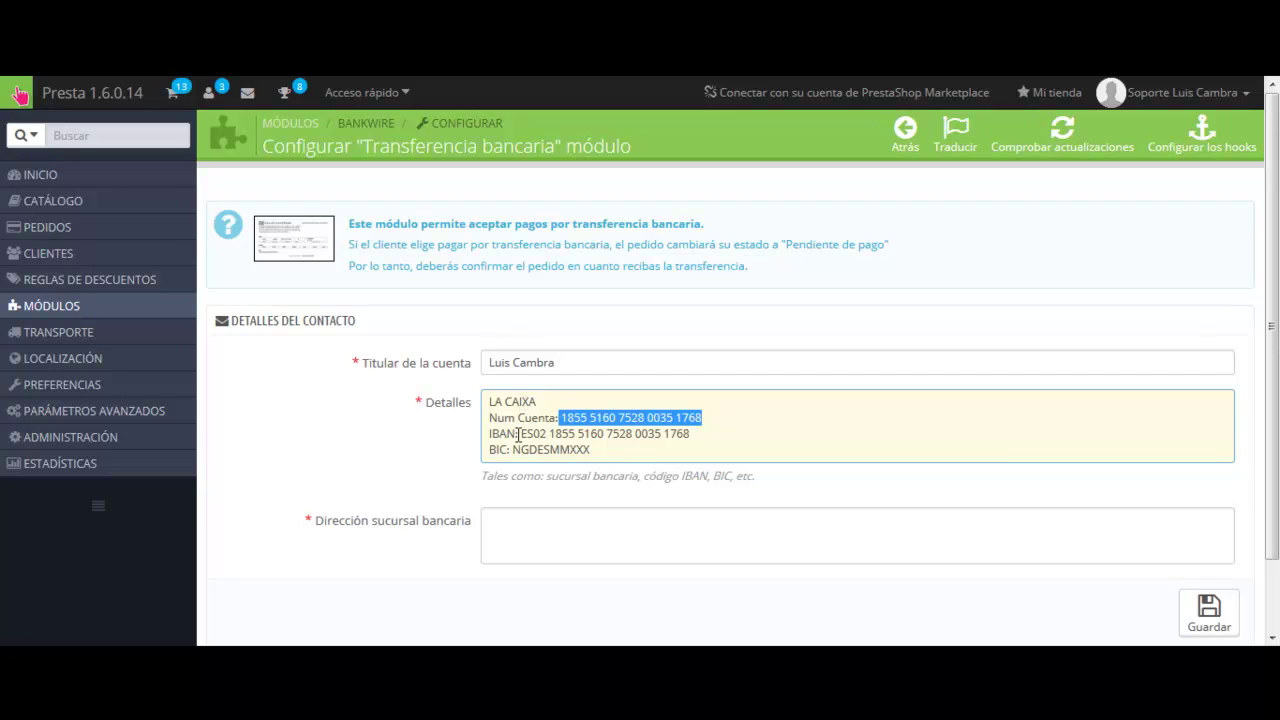
drag(488, 433, 737, 434)
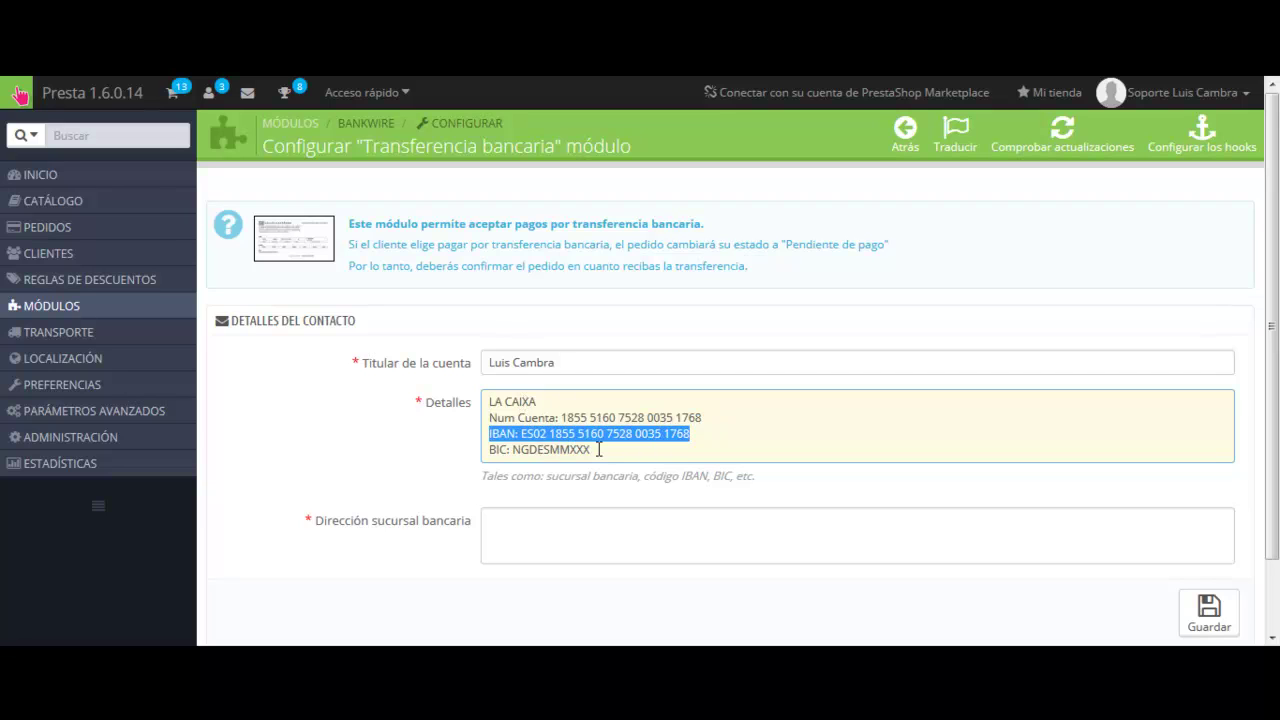
drag(598, 449, 460, 448)
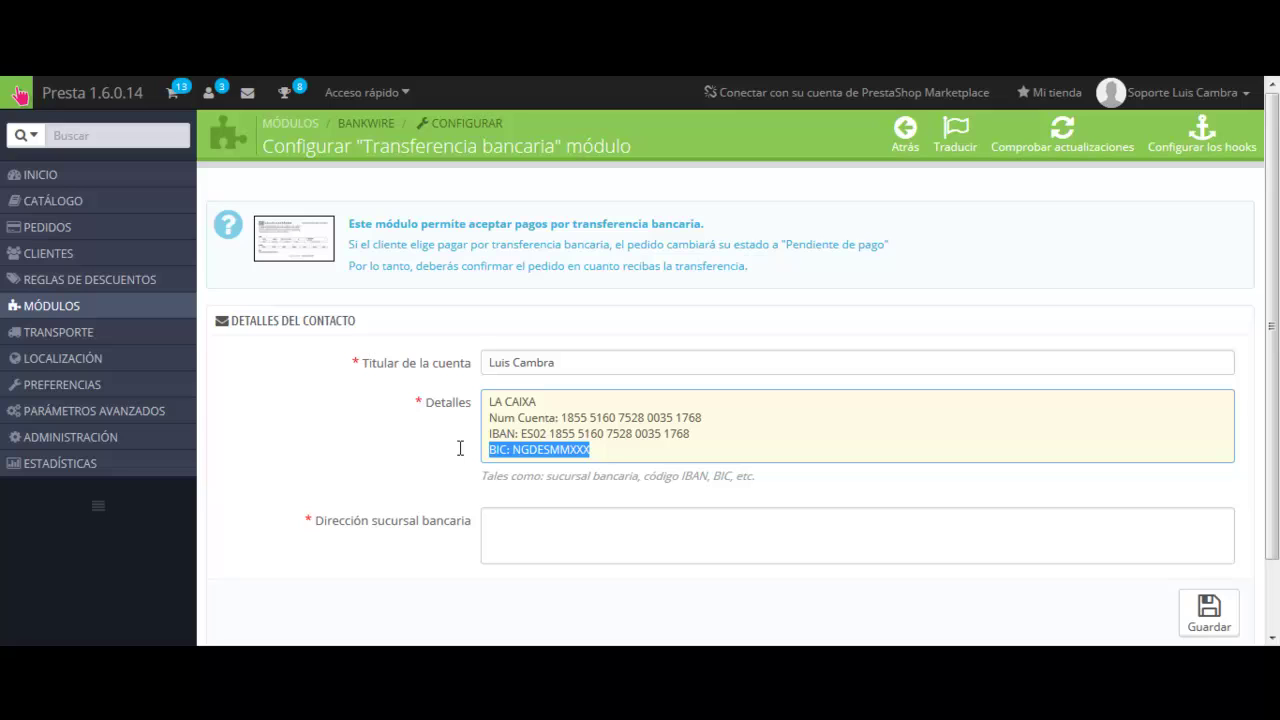
click(541, 433)
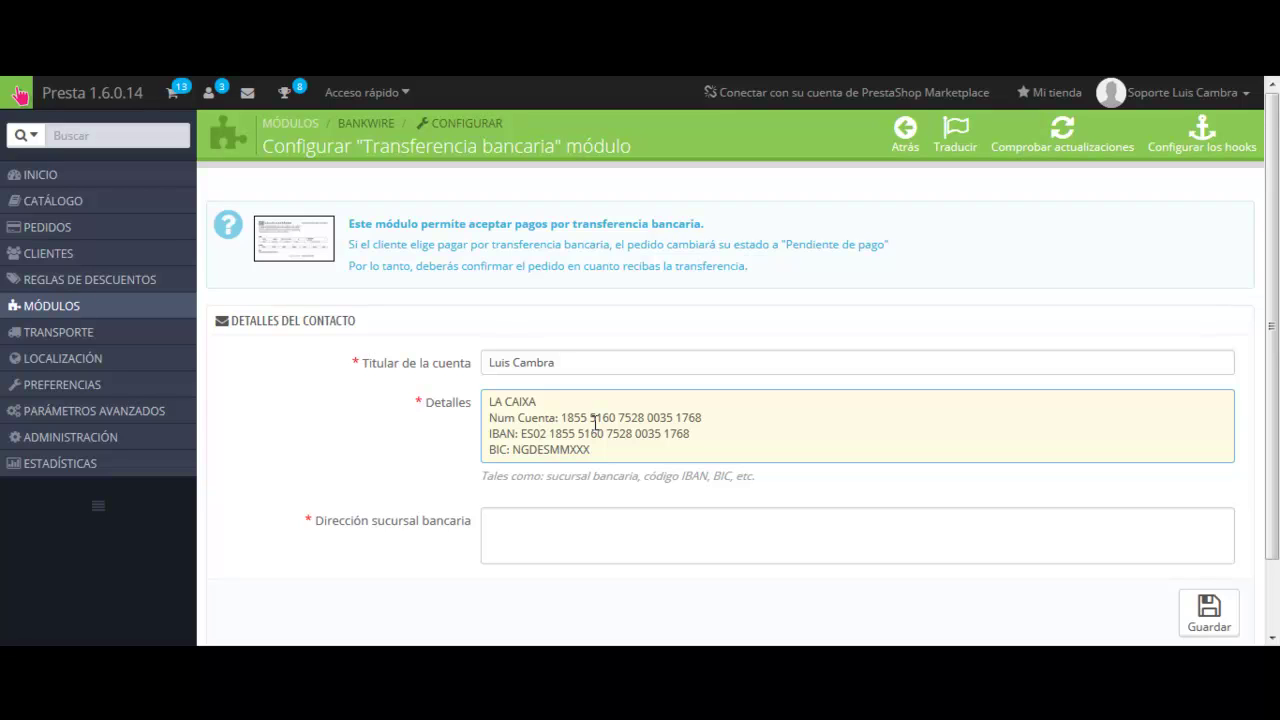
drag(703, 418, 563, 420)
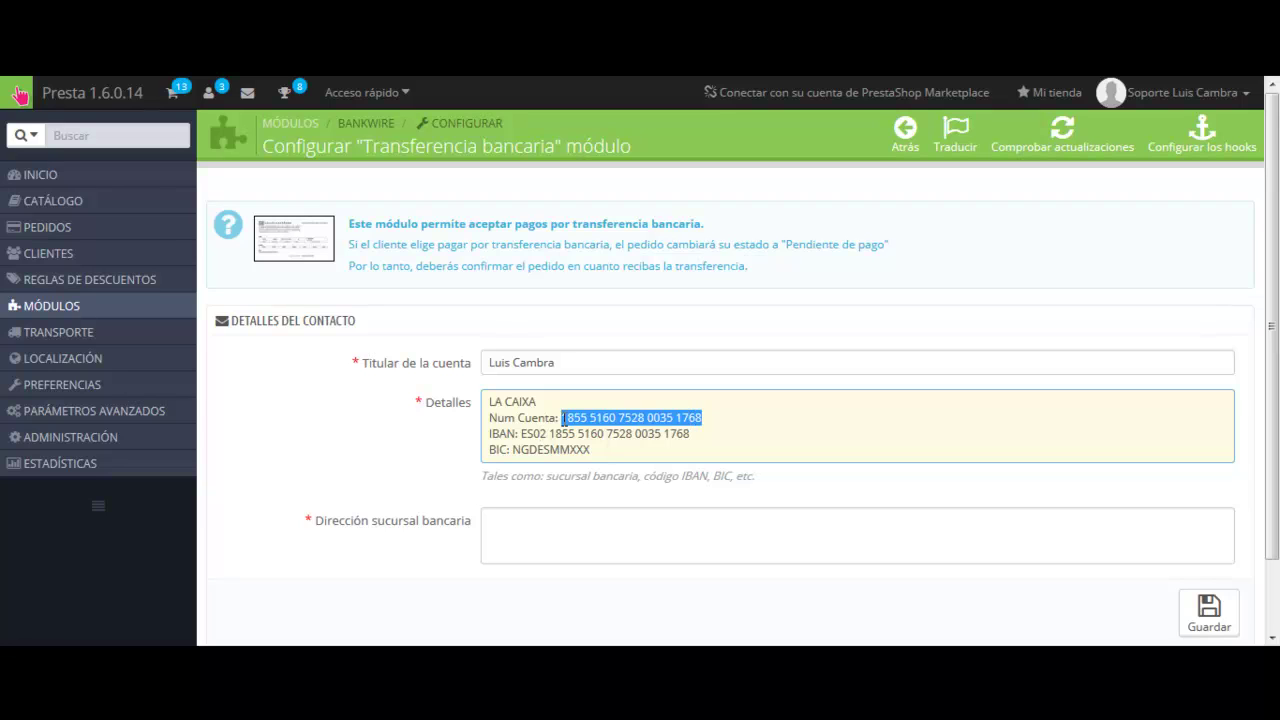
drag(722, 434, 522, 434)
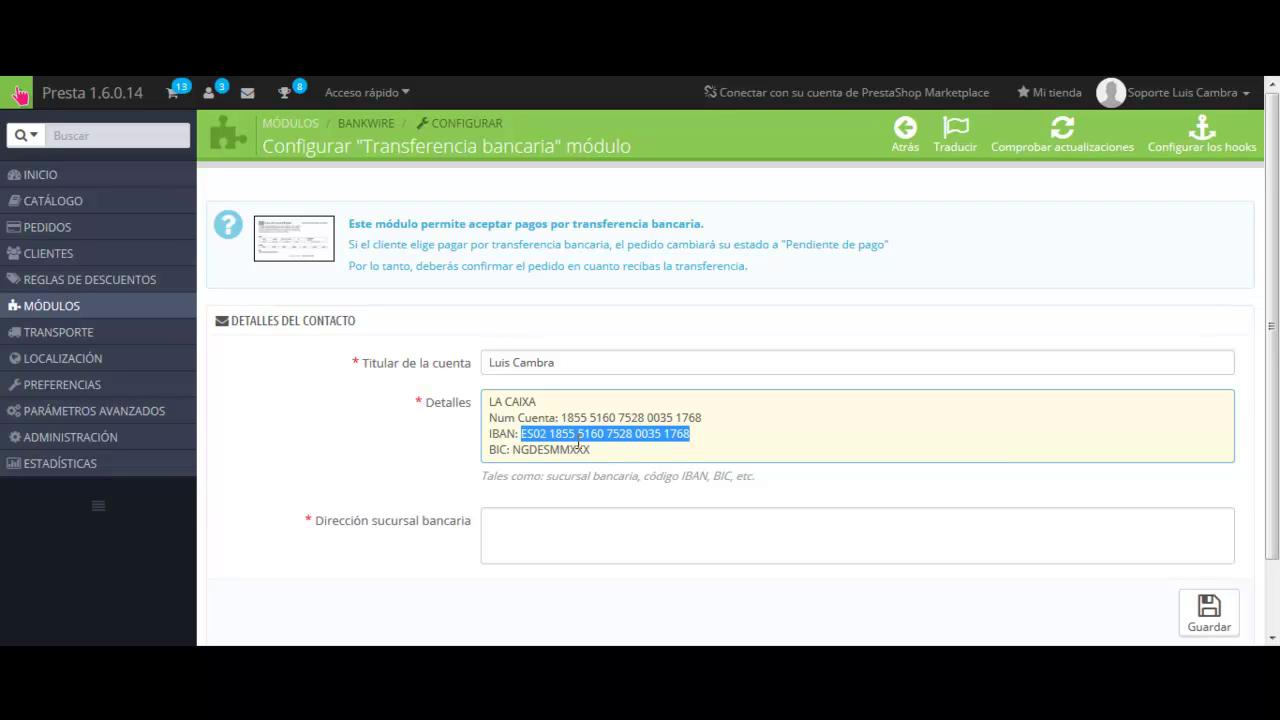
drag(591, 450, 514, 451)
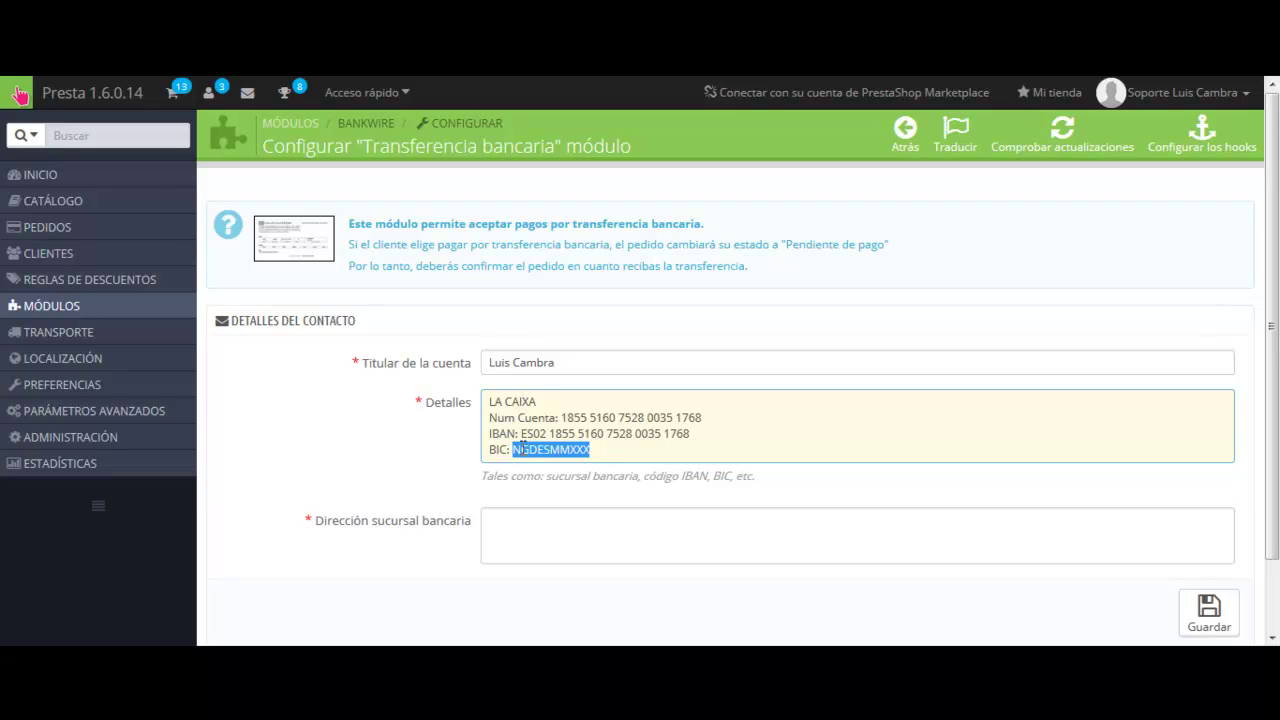
click(532, 535)
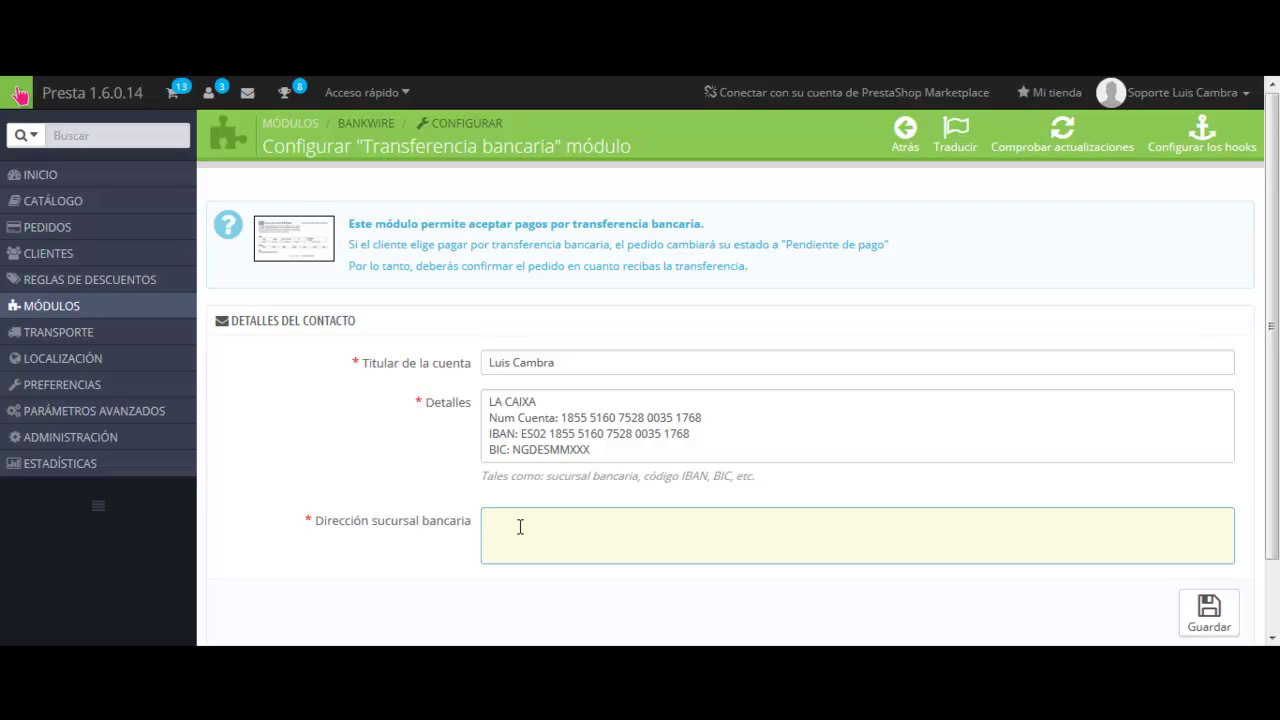
scroll(410, 408, down, 1)
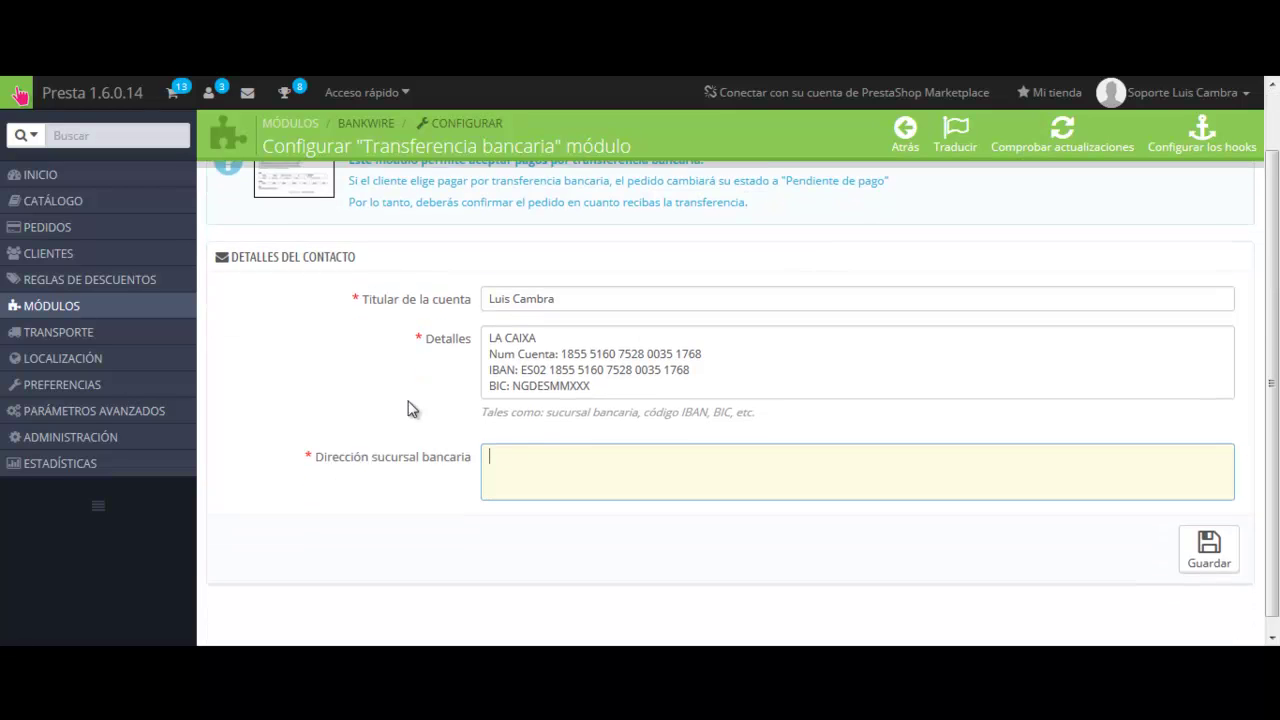
Save the Transferencia bancaria settings, getting the 'Configuración actualizada' confirmation.
click(1208, 545)
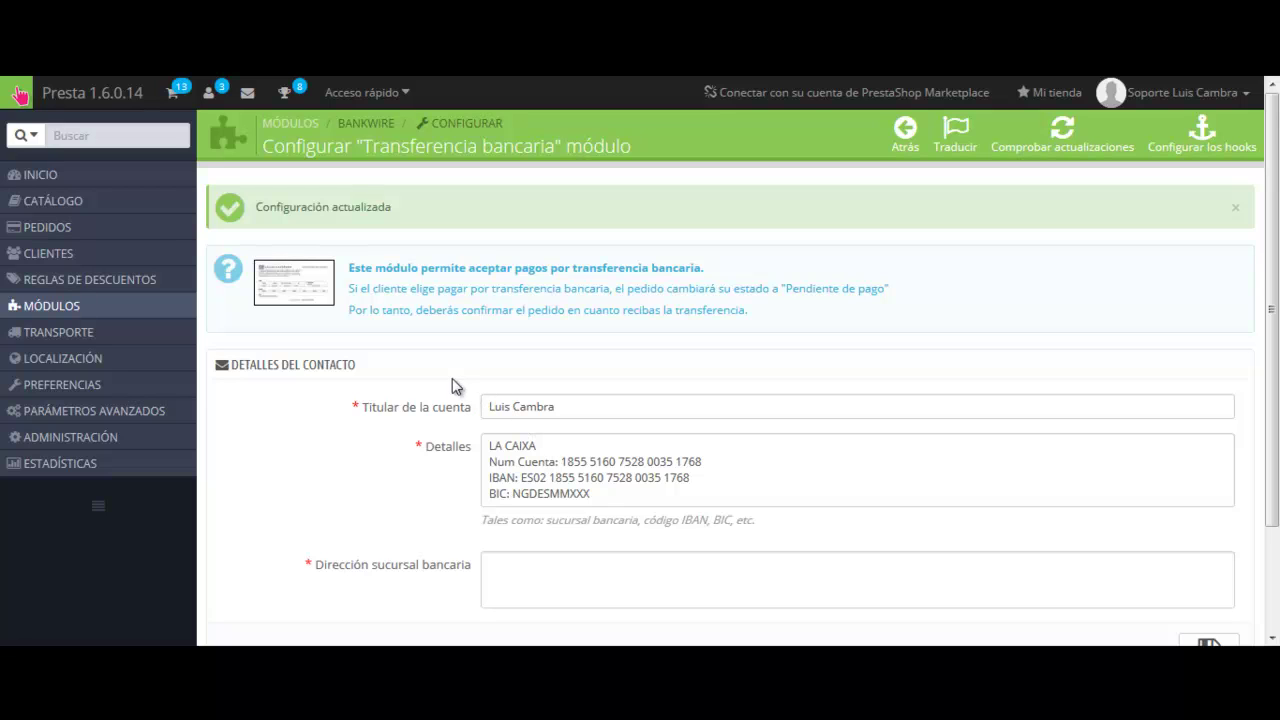
mouse_move(150, 318)
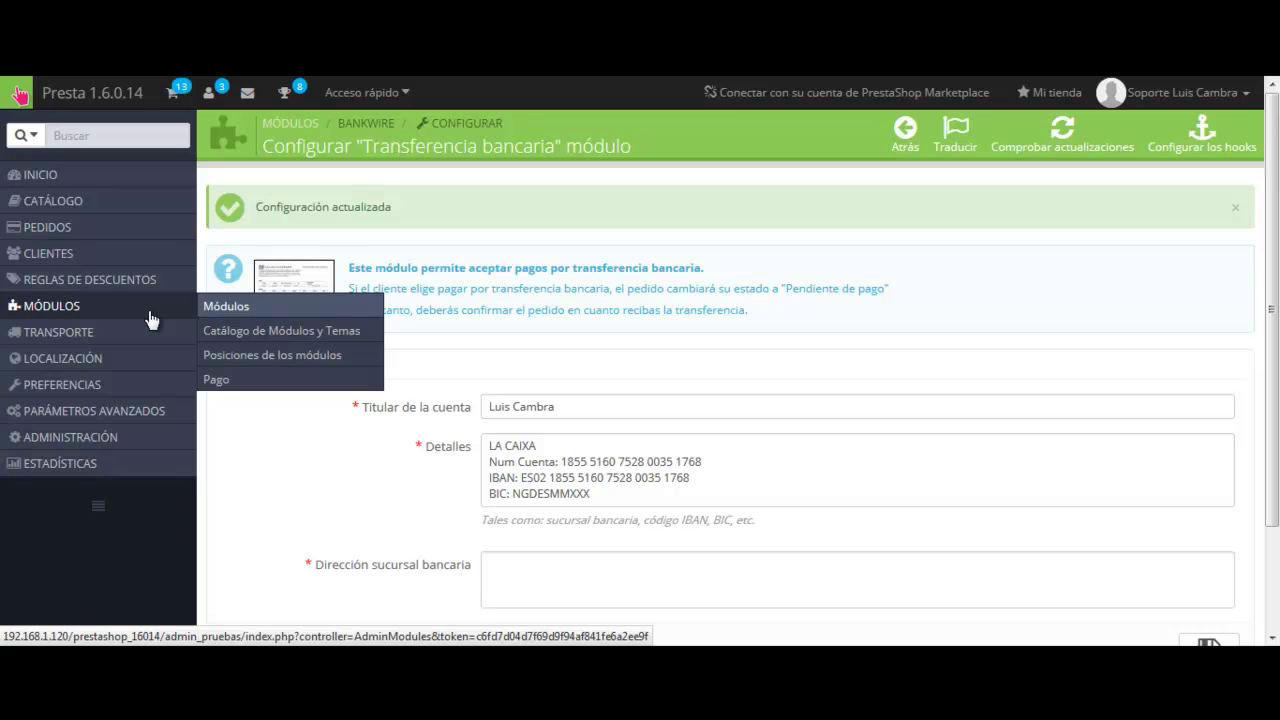
click(237, 384)
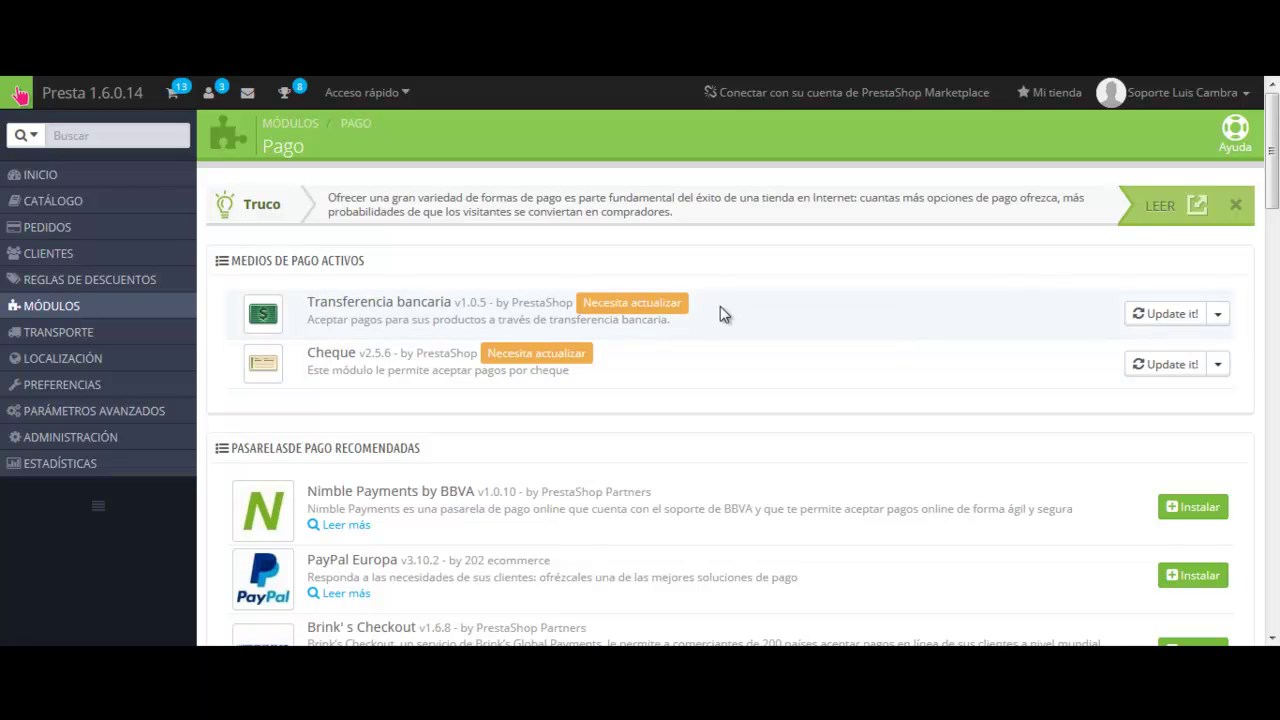
scroll(645, 320, down, 2)
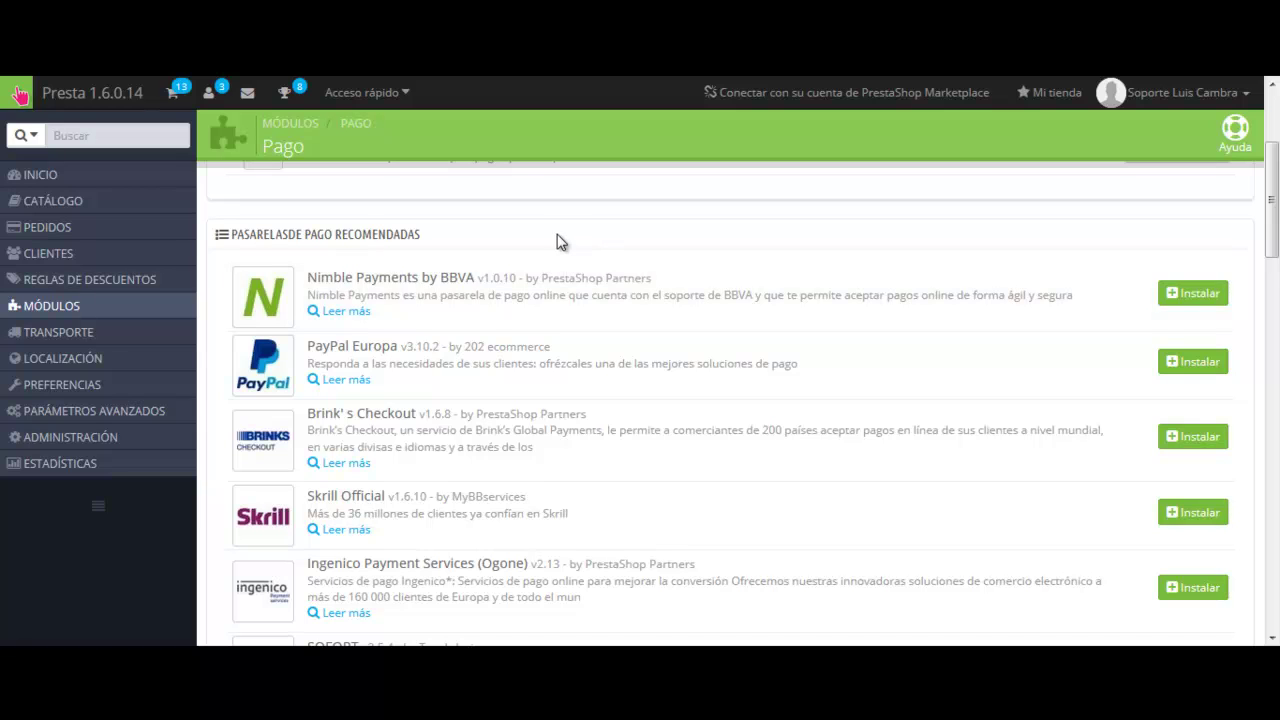
scroll(365, 214, down, 1)
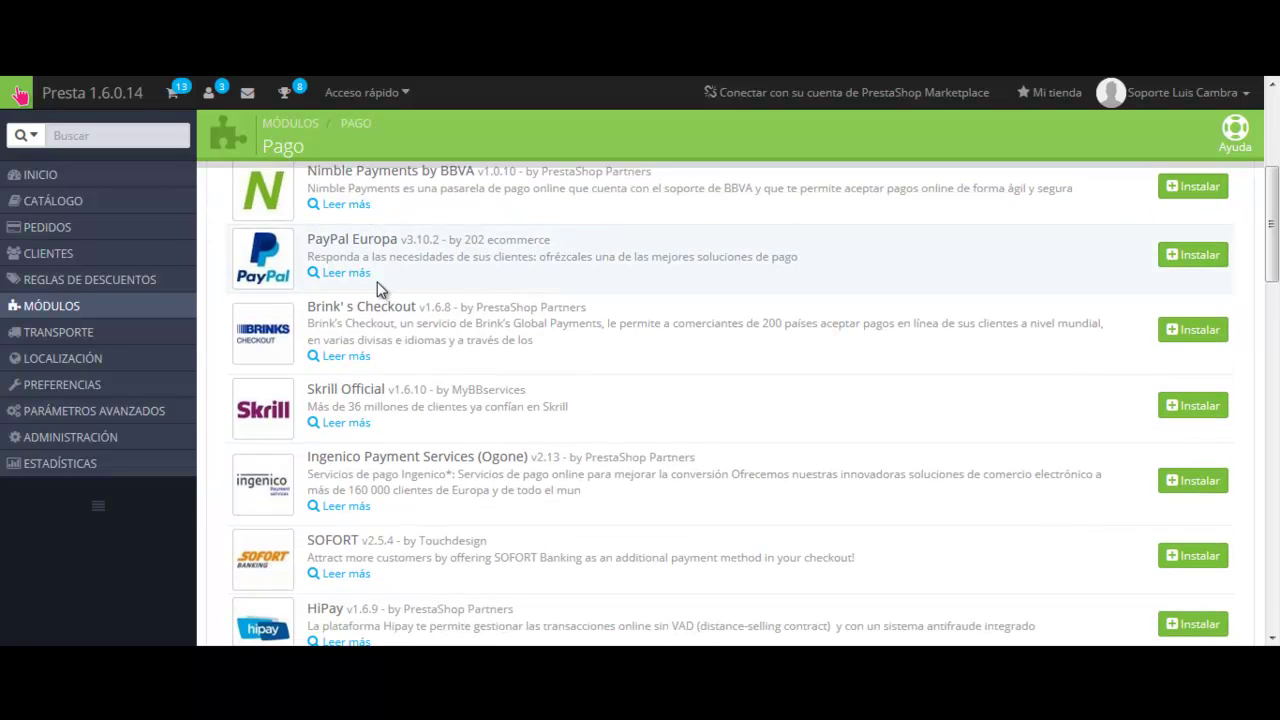
scroll(380, 286, down, 2)
scroll(380, 290, down, 2)
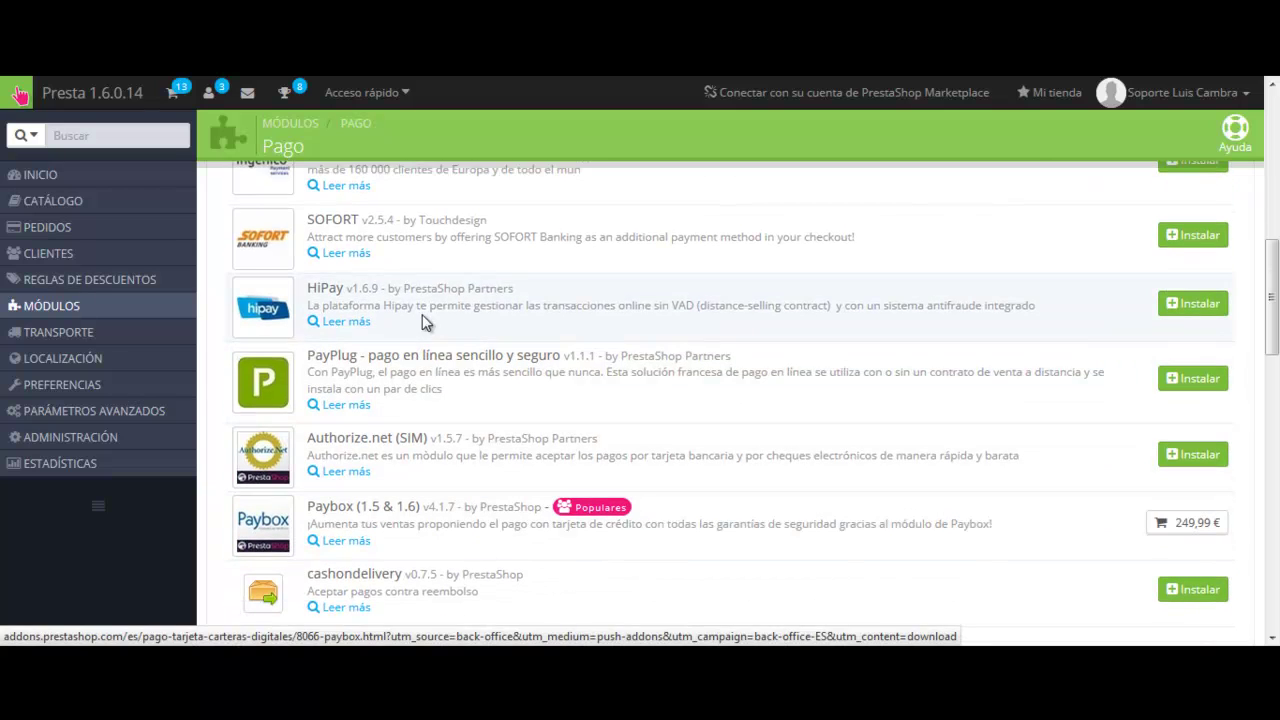
scroll(428, 454, up, 1)
scroll(428, 454, up, 3)
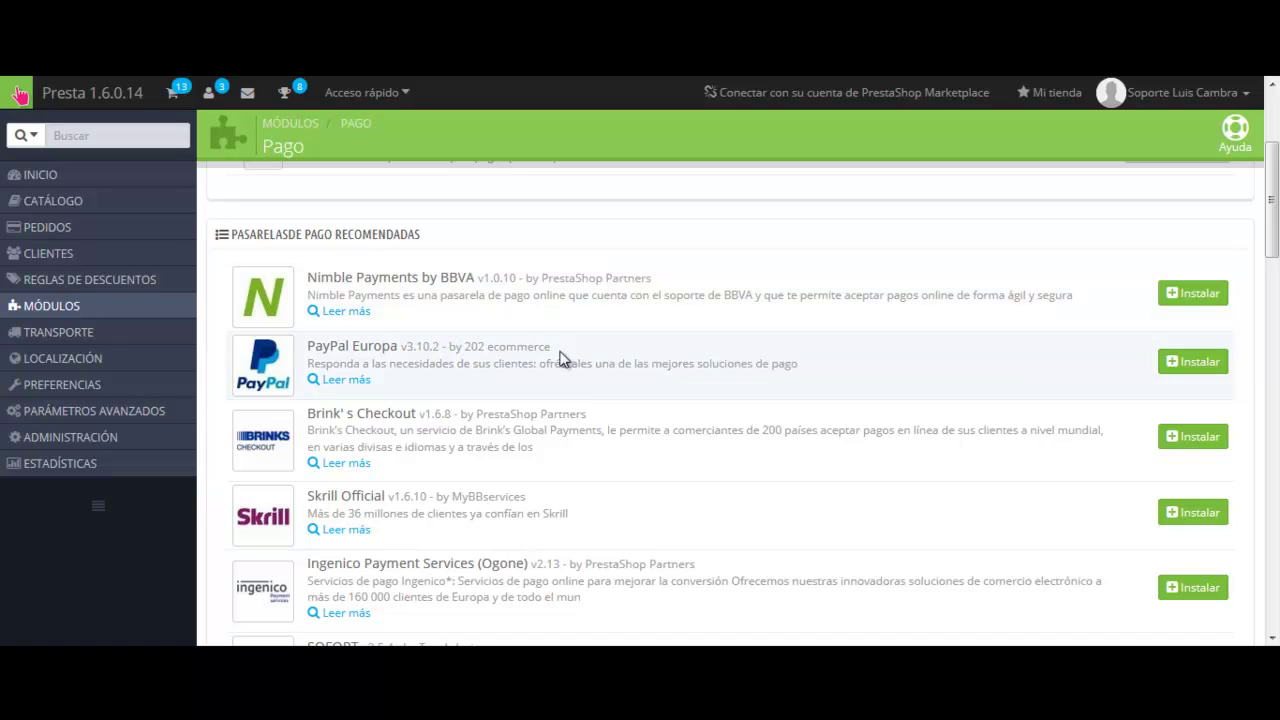
scroll(552, 351, down, 1)
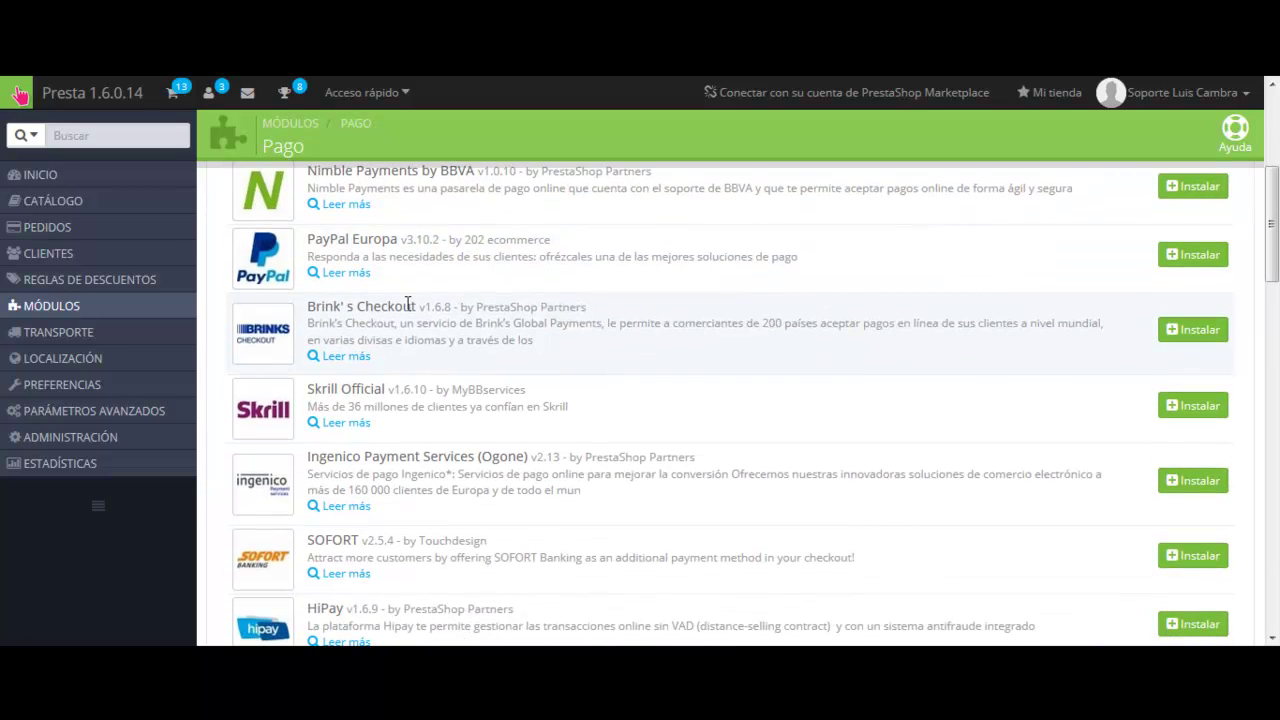
scroll(408, 303, down, 10)
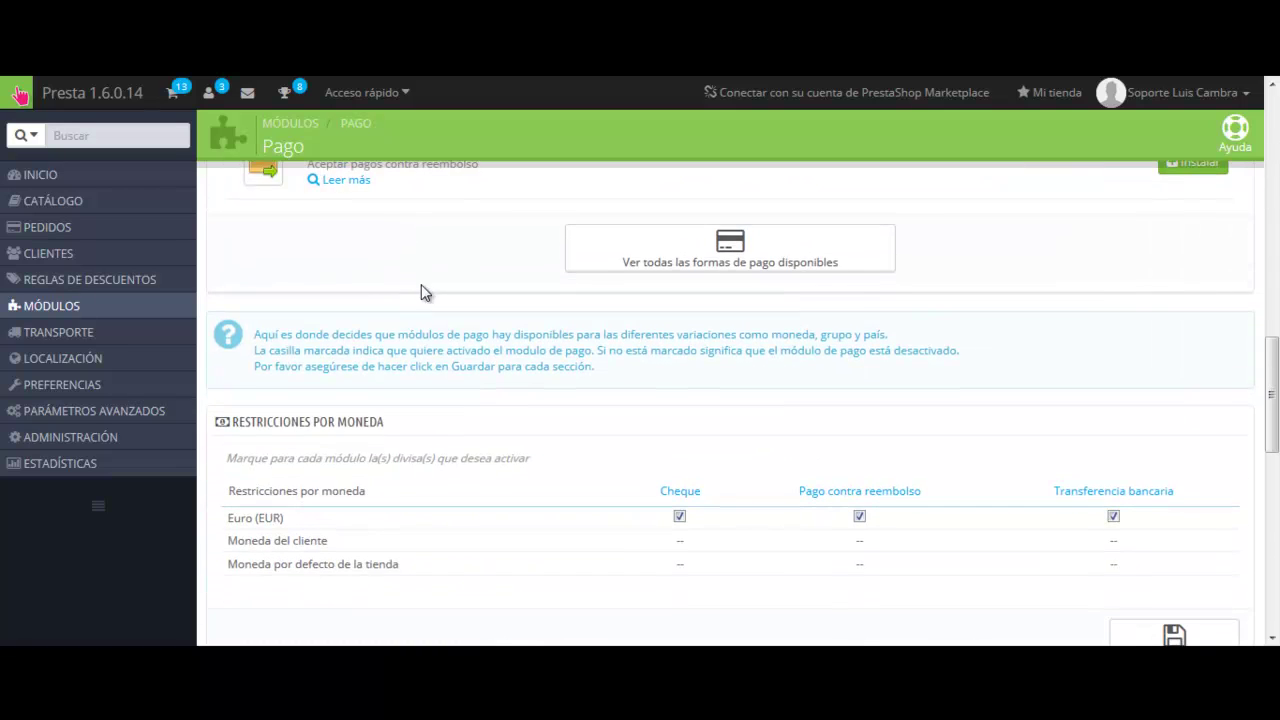
scroll(424, 291, down, 1)
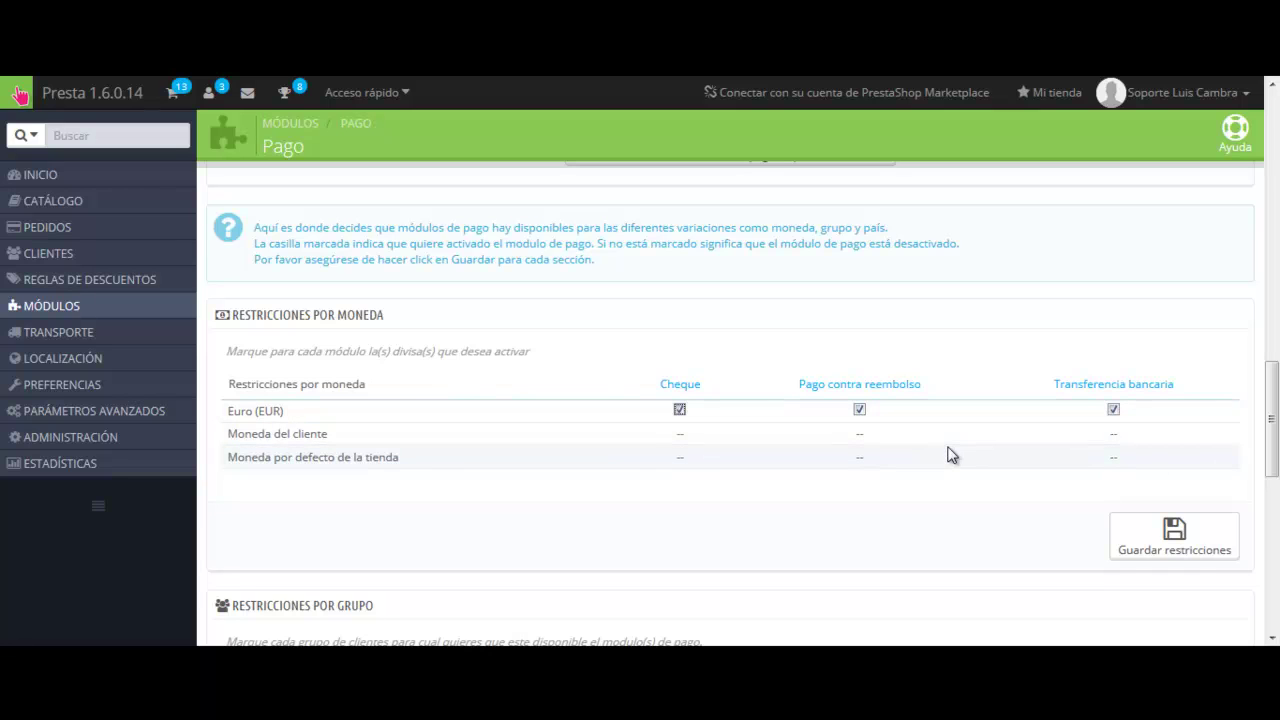
click(858, 410)
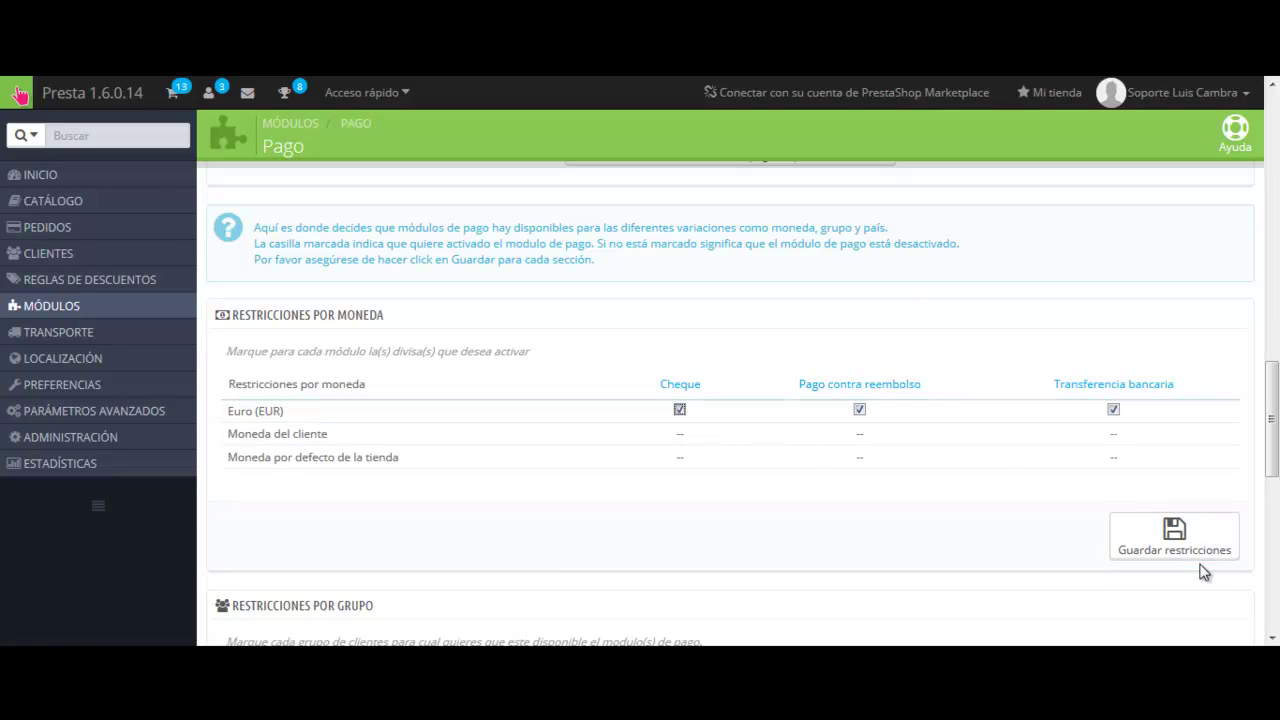
scroll(818, 366, down, 3)
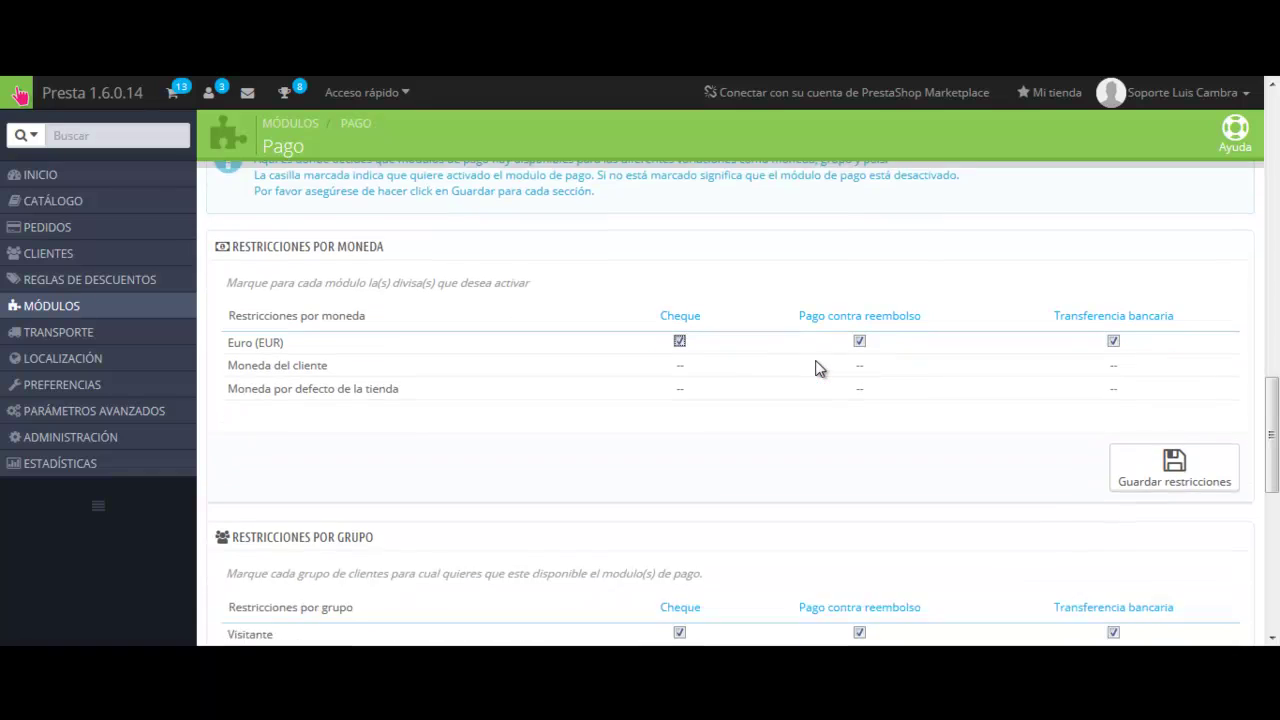
scroll(731, 362, down, 1)
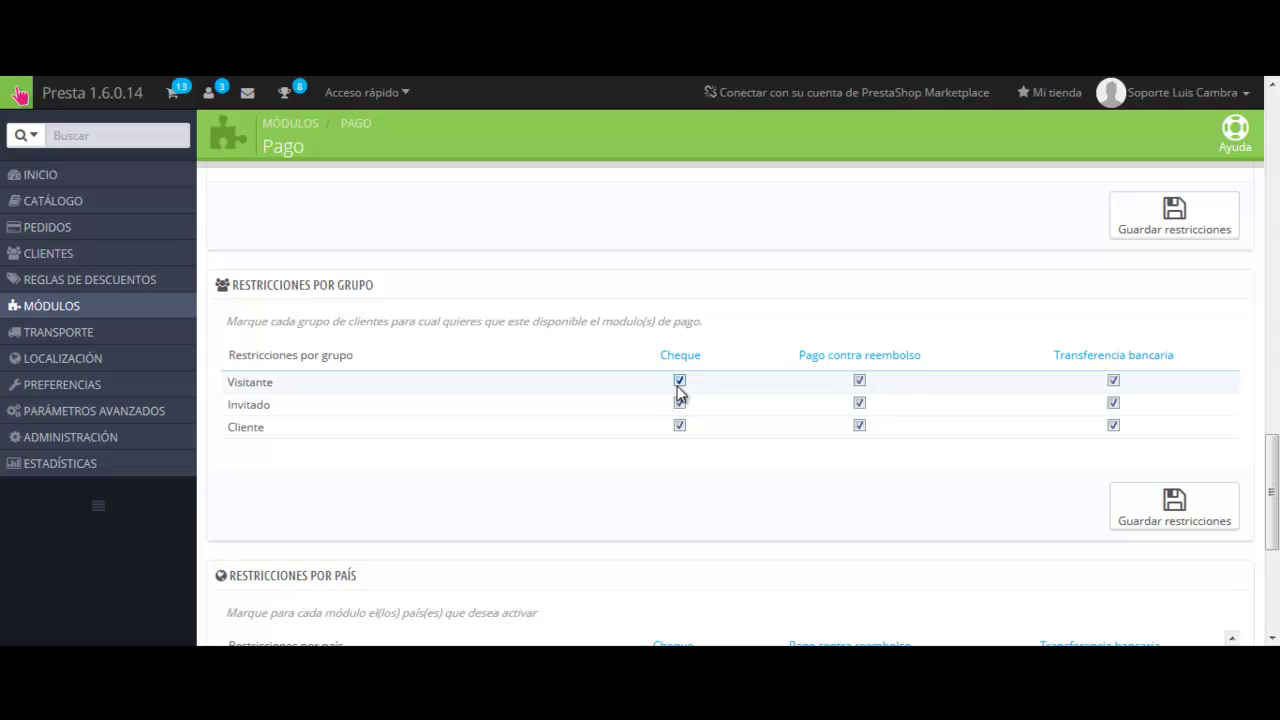
Untick Cheque for the Visitante and Invitado groups in Restricciones por grupo.
click(680, 381)
click(679, 403)
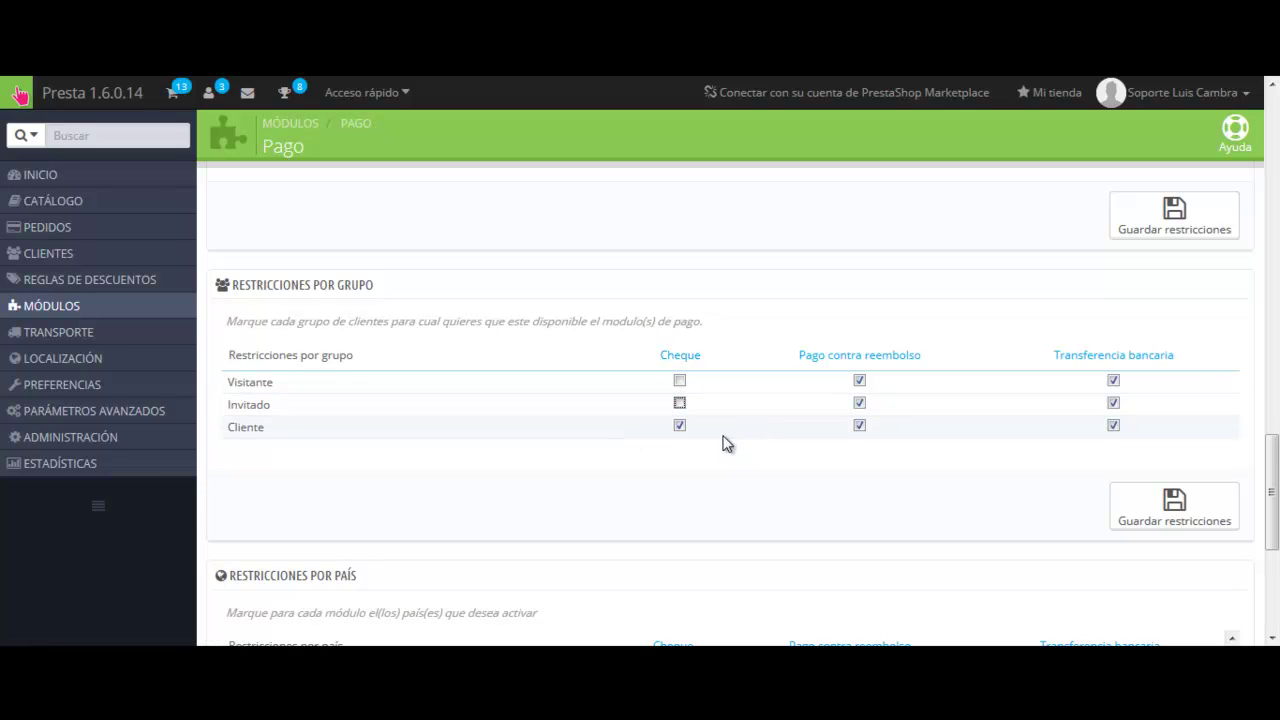
scroll(727, 445, down, 4)
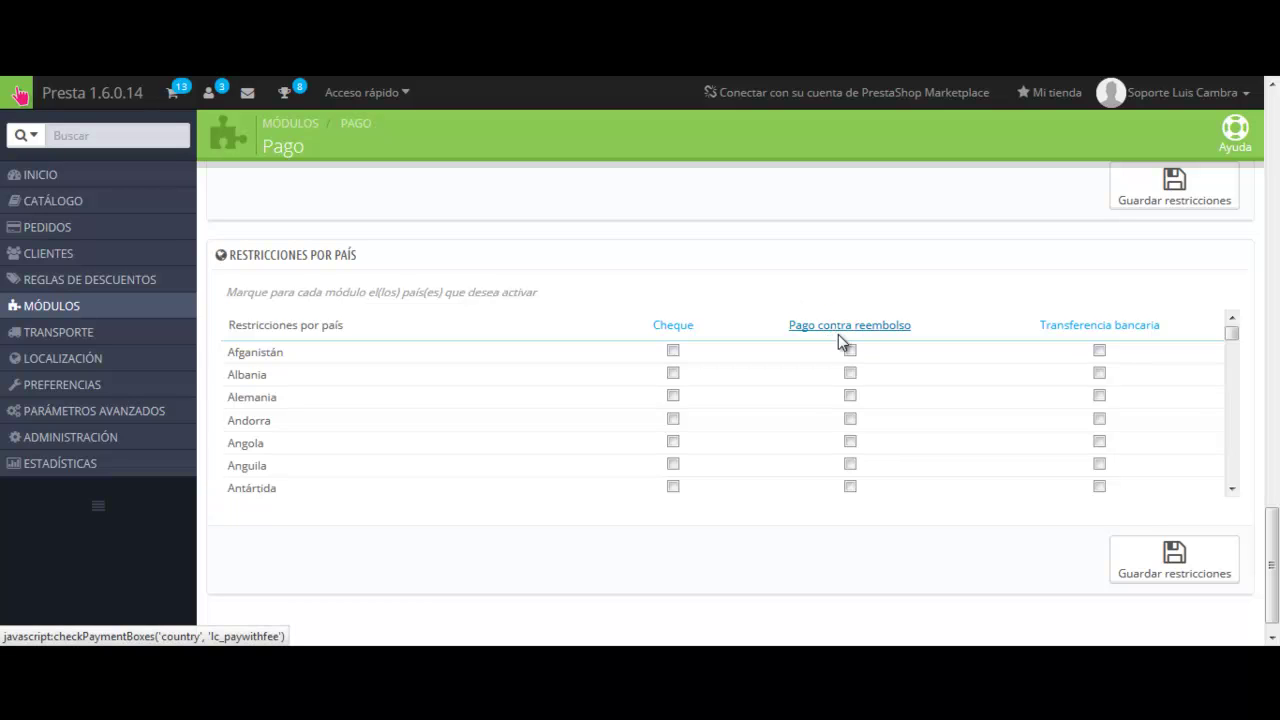
Tick Transferencia bancaria for España in the Restricciones por país list.
scroll(877, 388, down, 3)
scroll(880, 380, down, 15)
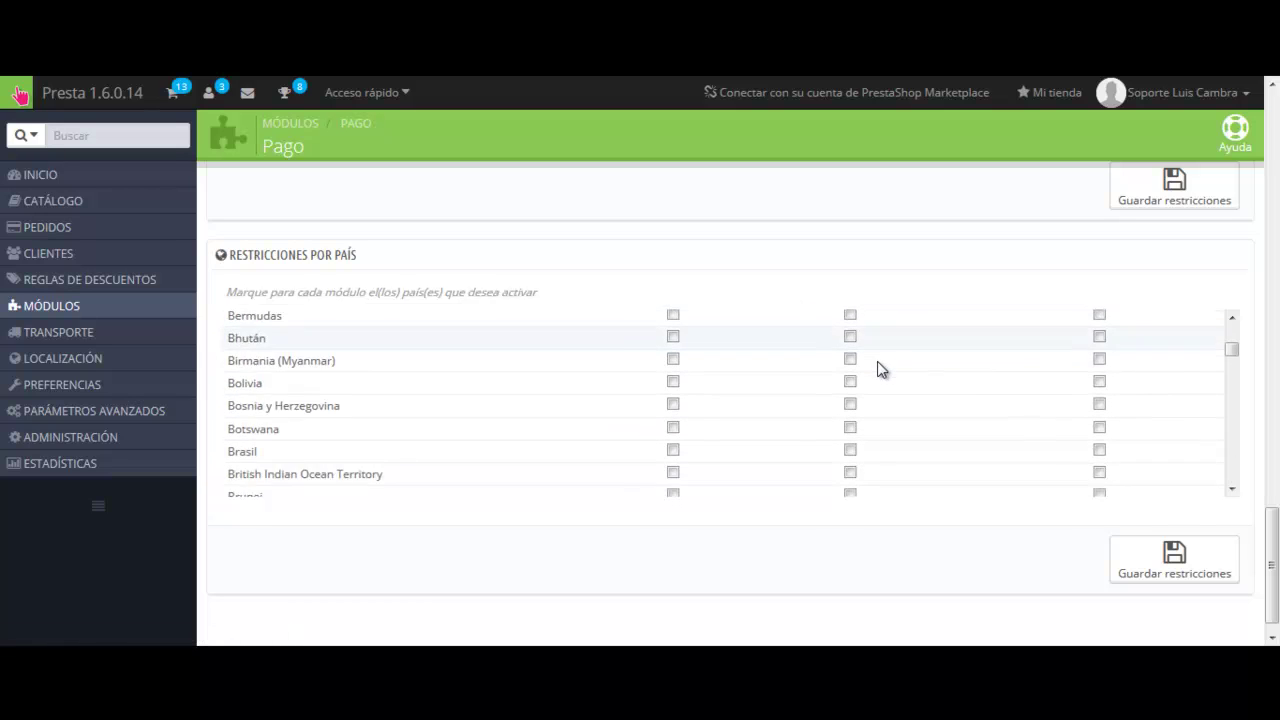
scroll(879, 365, down, 3)
scroll(879, 365, up, 4)
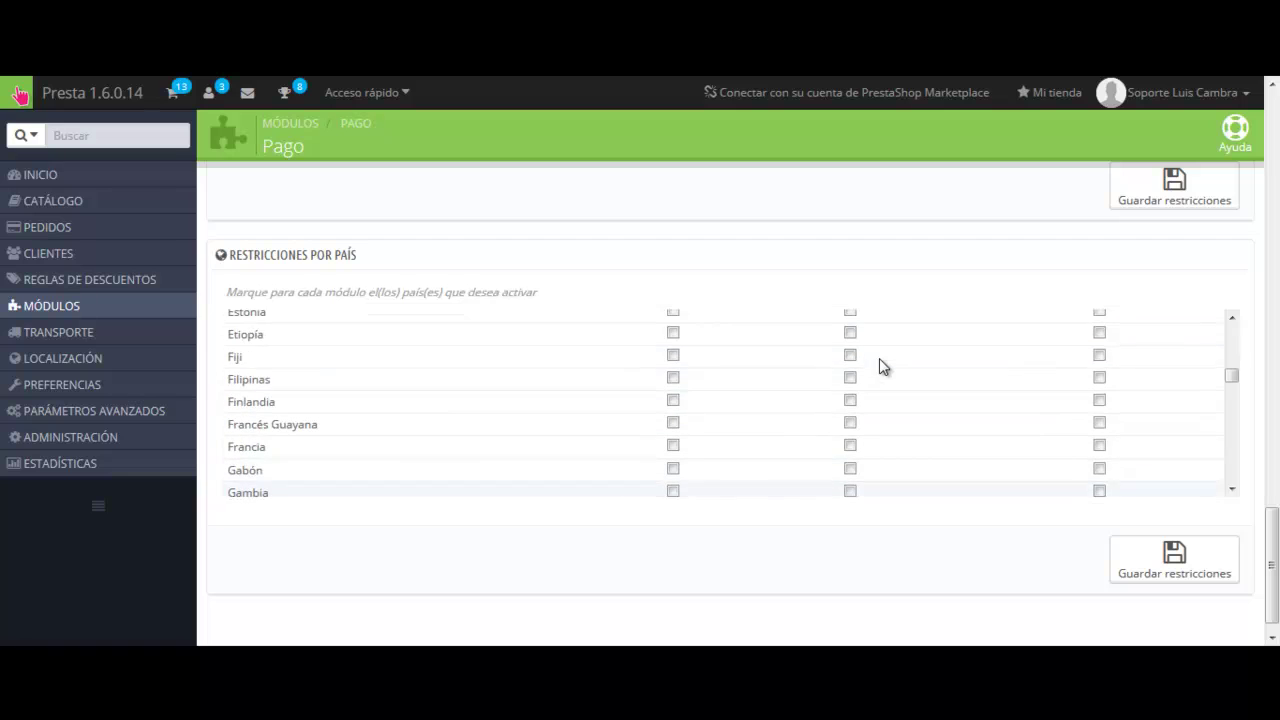
scroll(880, 366, up, 1)
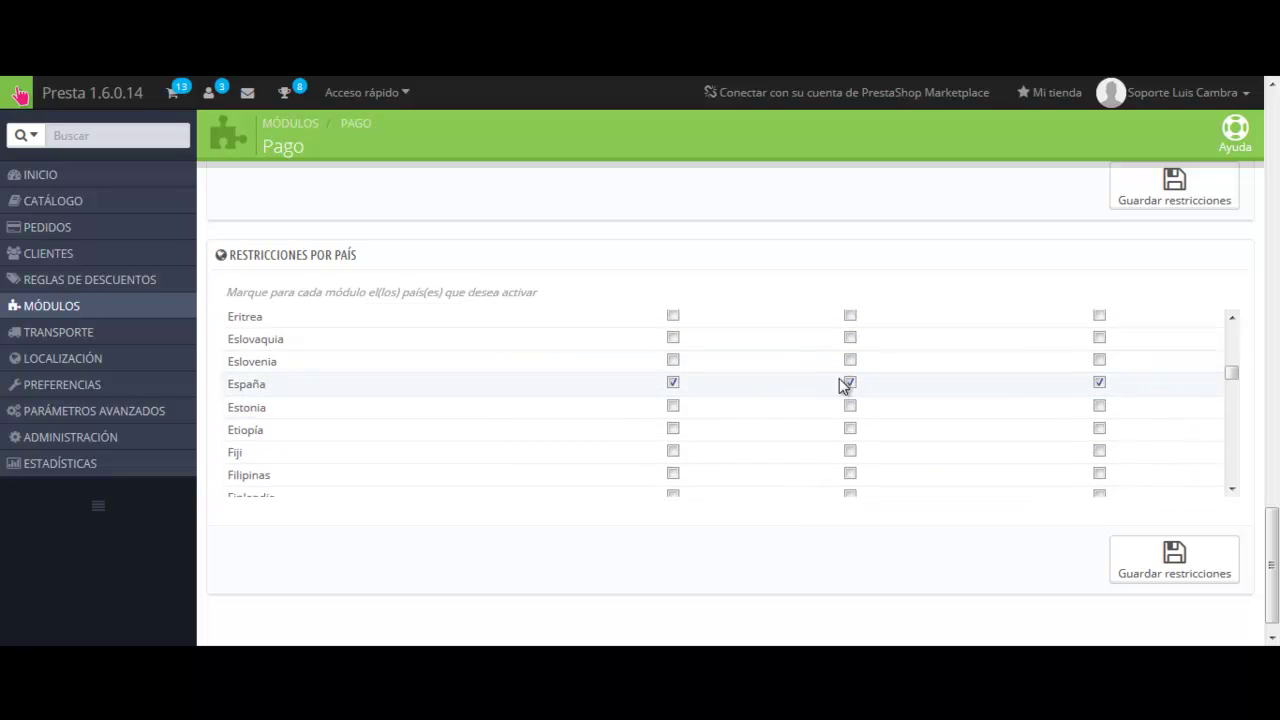
click(1099, 382)
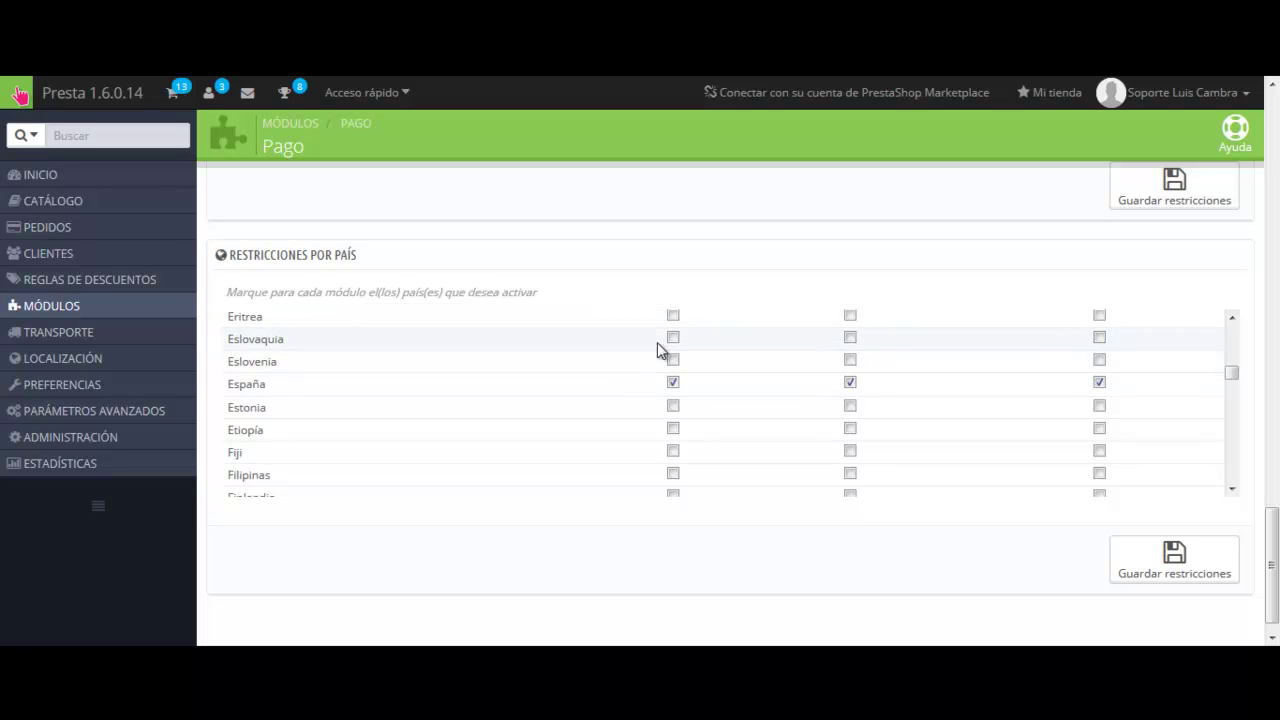
scroll(745, 380, up, 1)
scroll(755, 396, up, 5)
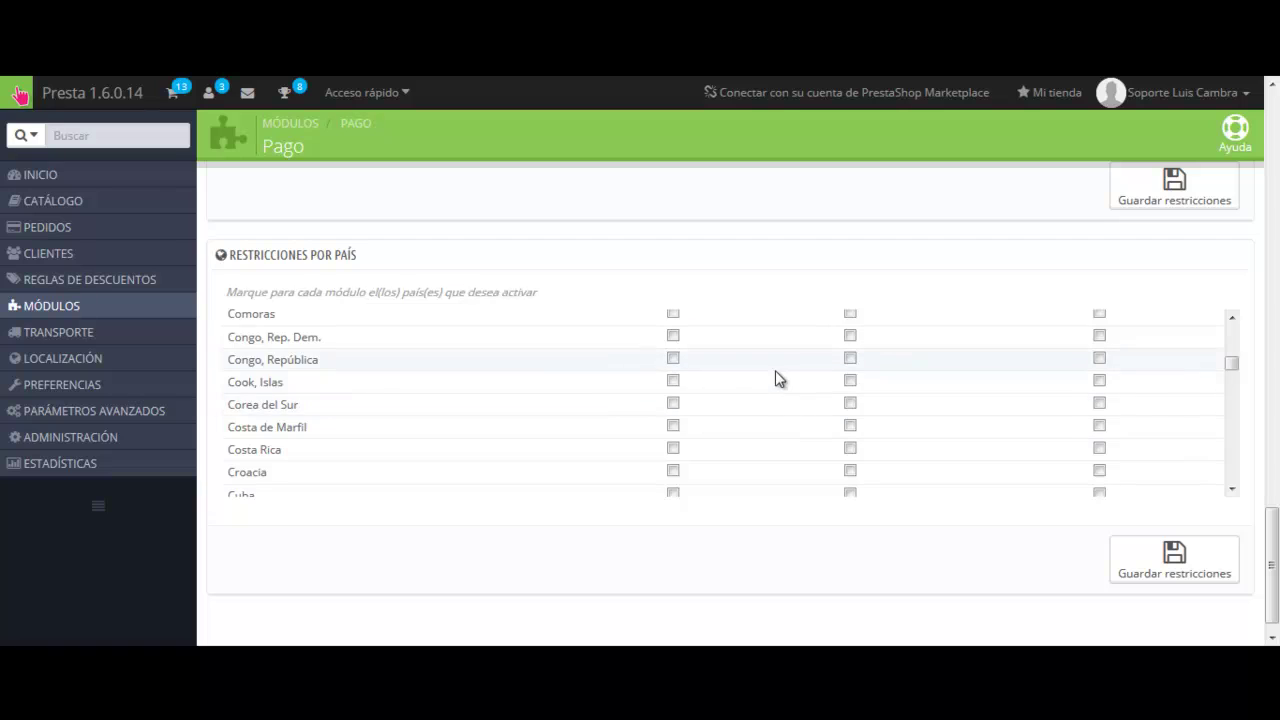
scroll(778, 378, down, 2)
scroll(926, 540, down, 1)
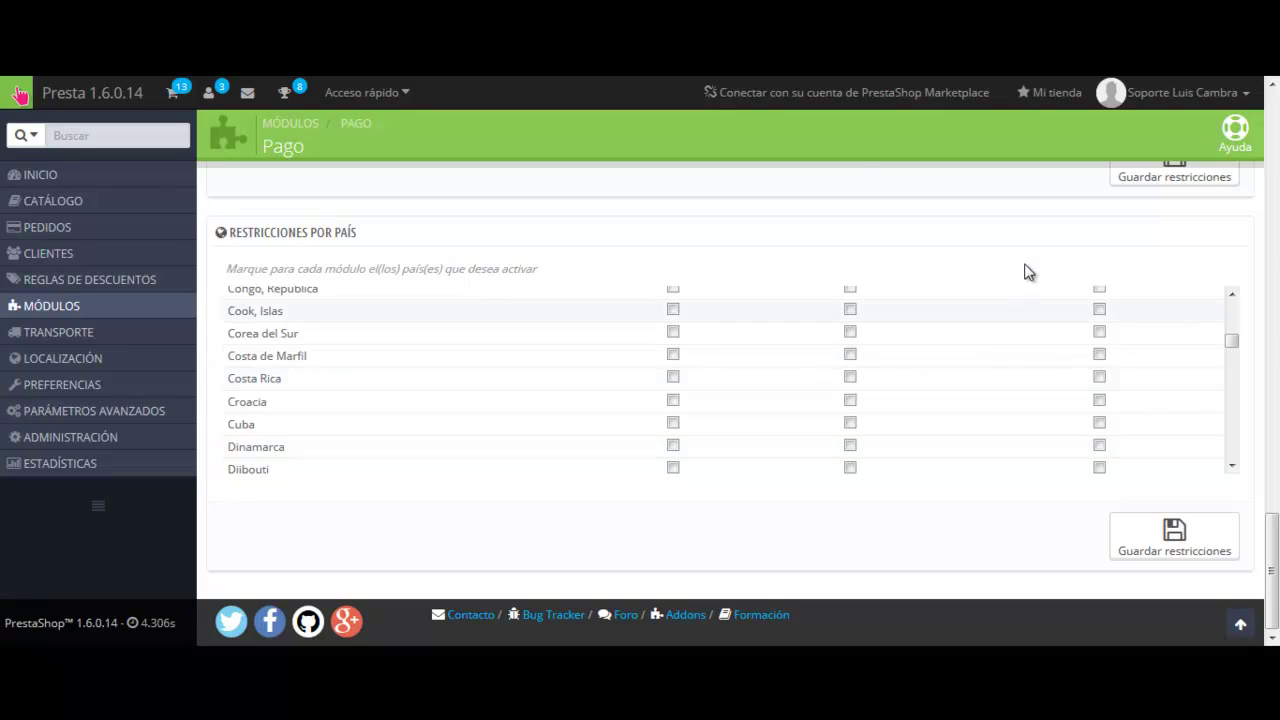
scroll(1060, 275, up, 10)
scroll(1060, 278, up, 7)
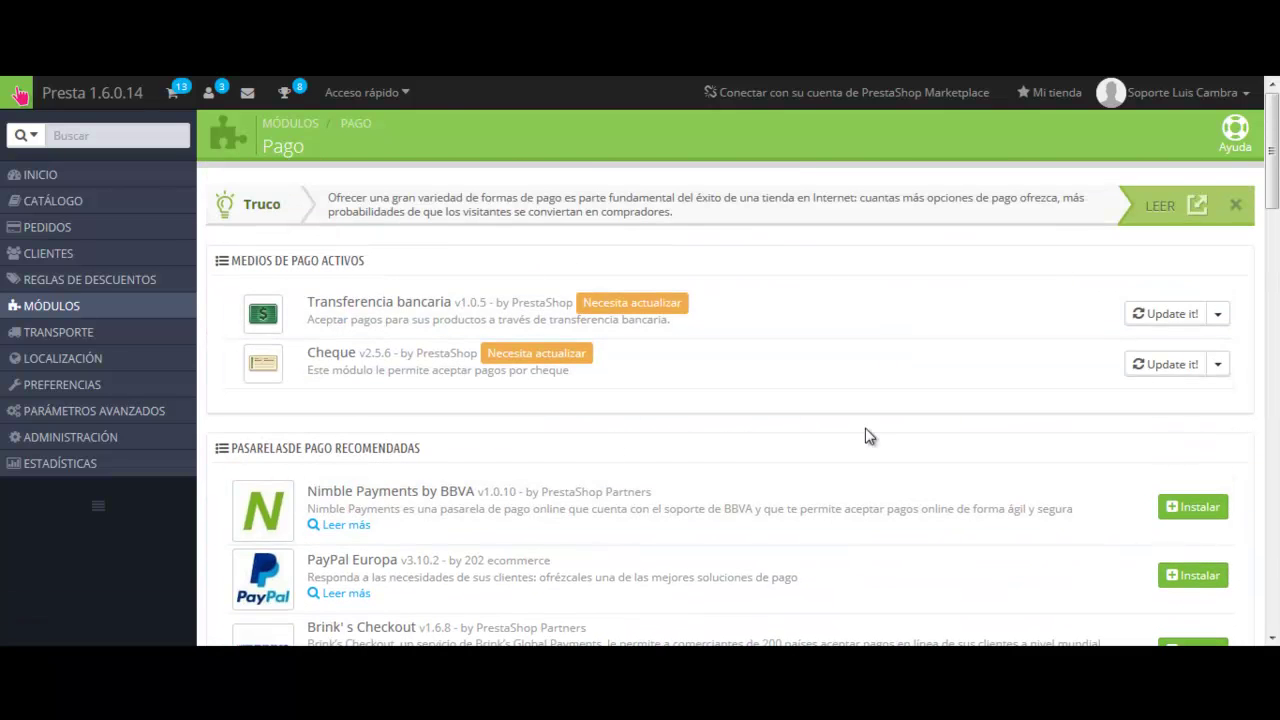
scroll(686, 400, down, 10)
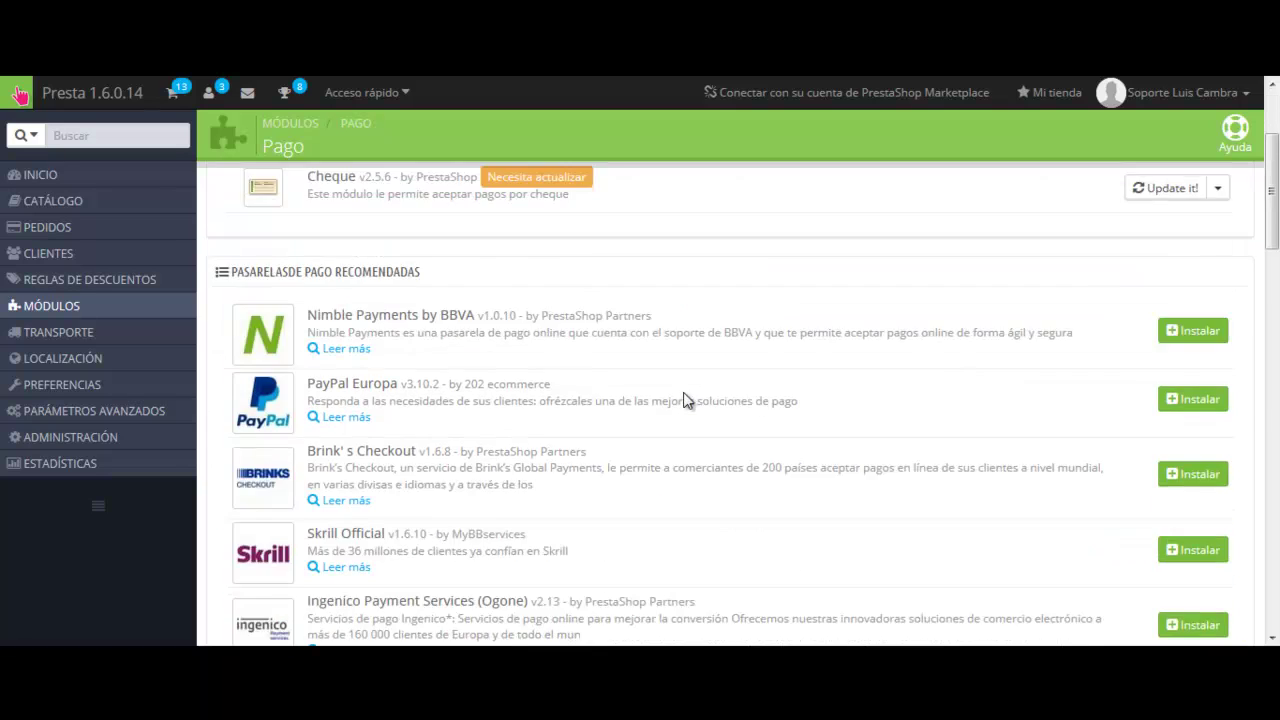
scroll(686, 440, down, 3)
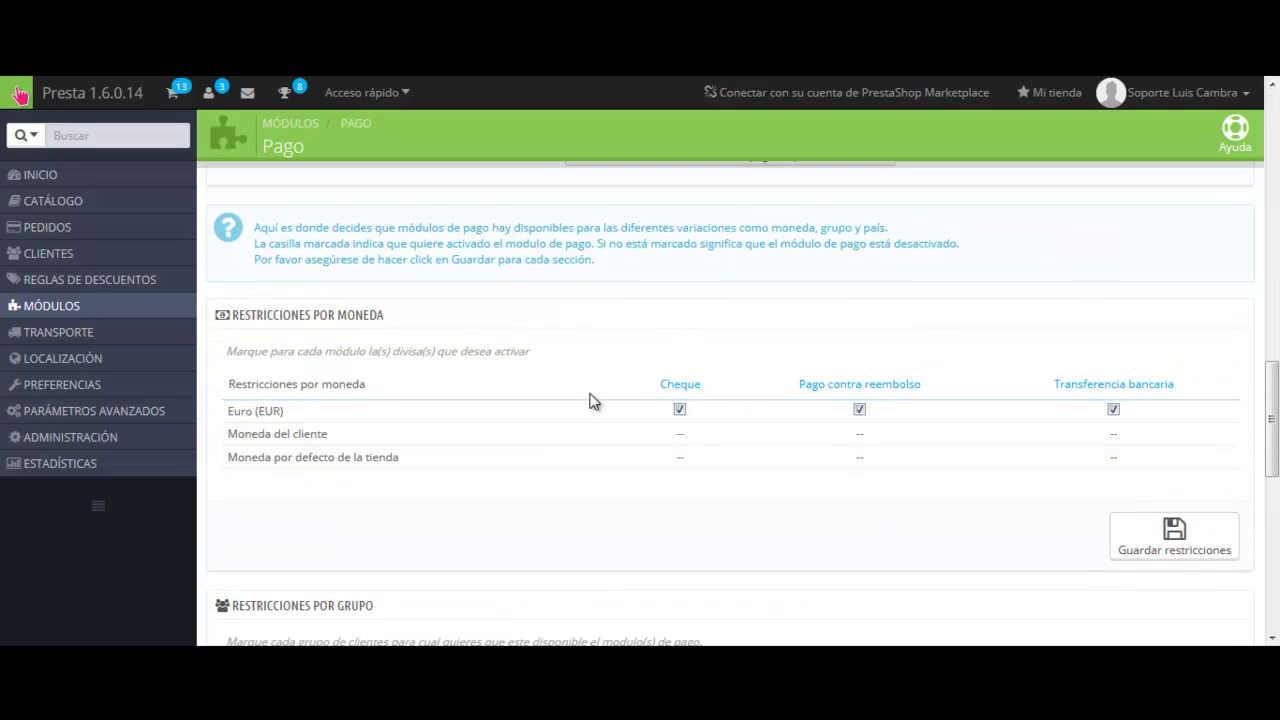
scroll(610, 343, down, 3)
scroll(608, 346, down, 3)
scroll(600, 350, up, 3)
scroll(588, 355, up, 3)
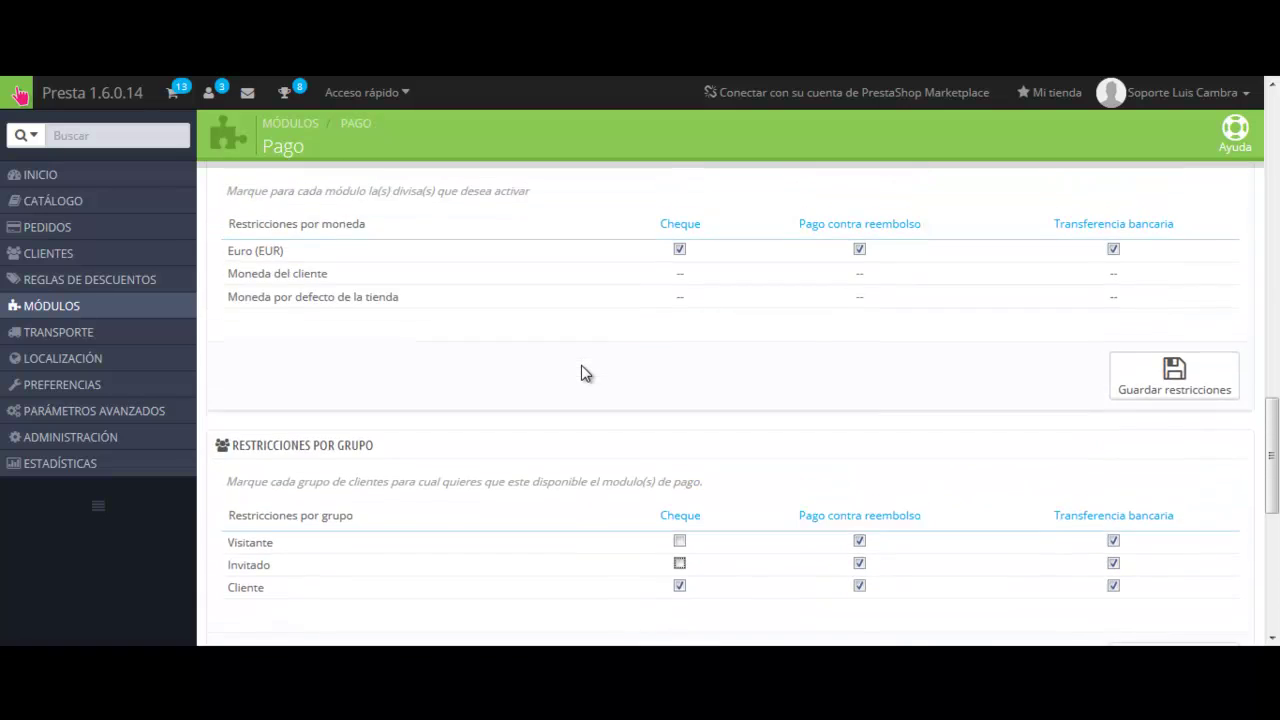
scroll(634, 320, down, 5)
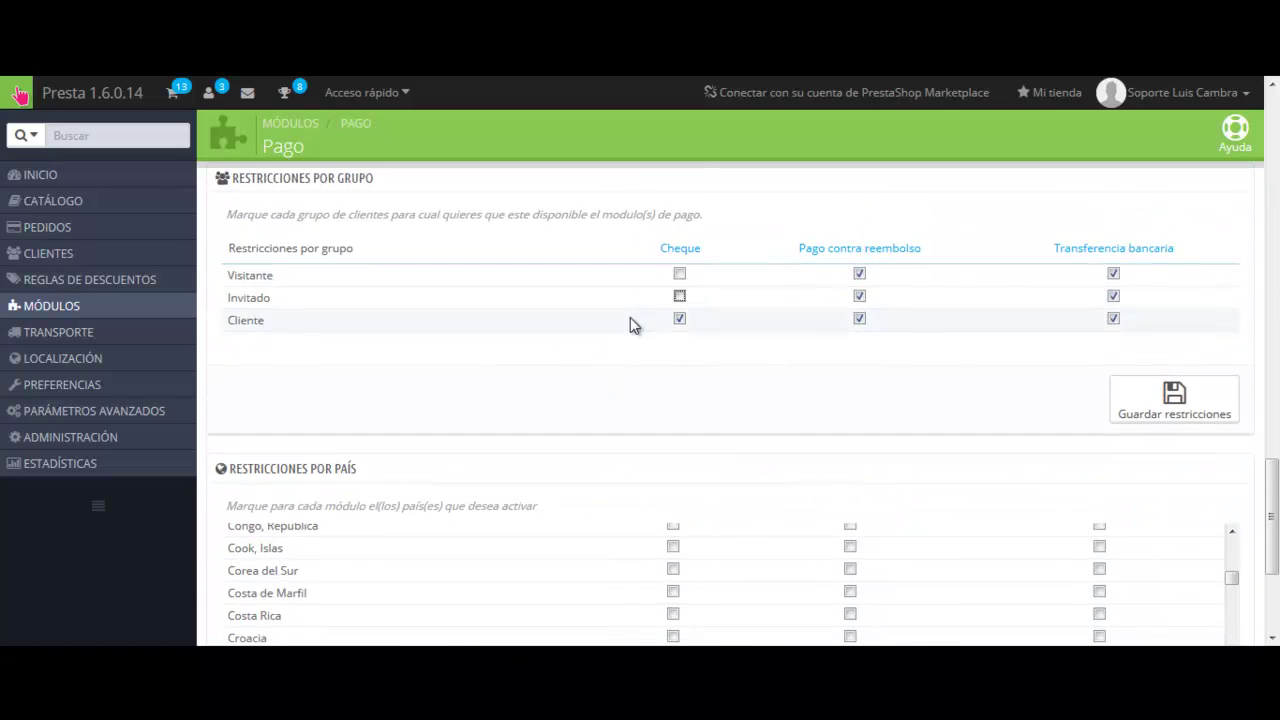